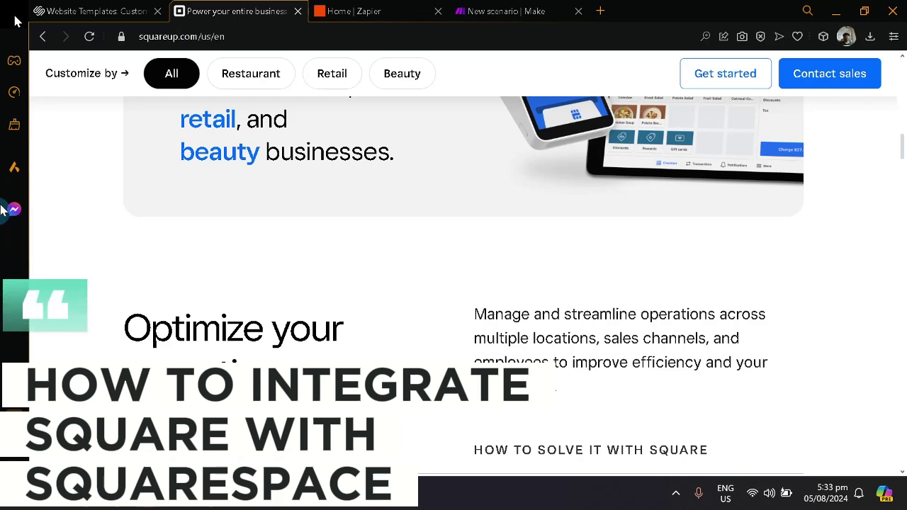
Step: Compare the Squarespace templates page with the Square homepage, scrolling through each
click(97, 9)
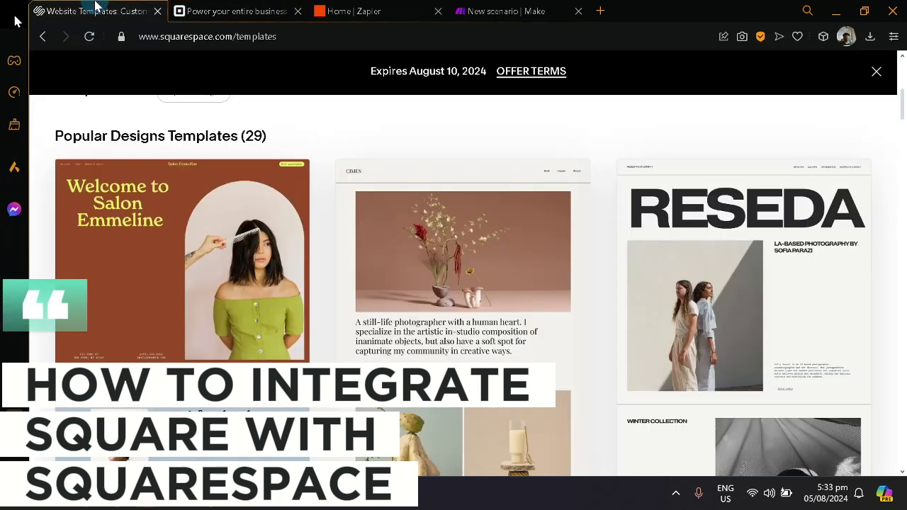
scroll(275, 242, down, 5)
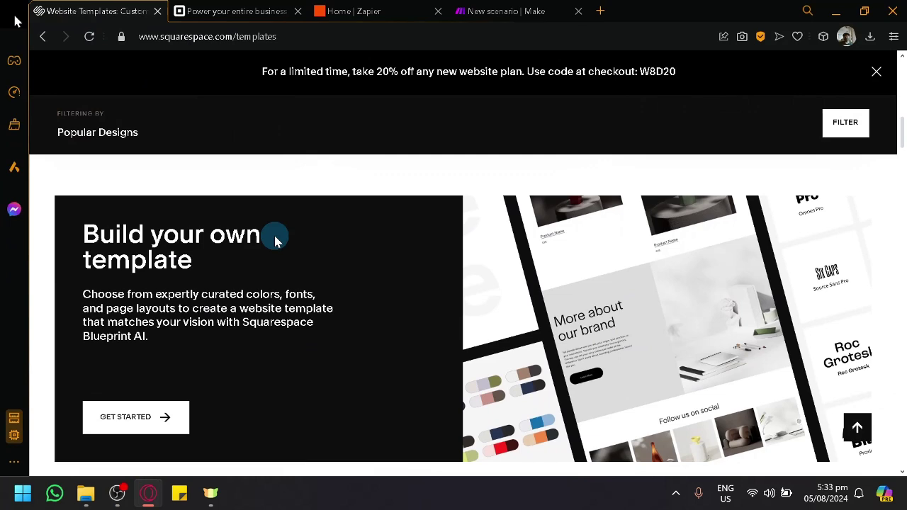
scroll(275, 241, down, 2)
scroll(275, 241, up, 4)
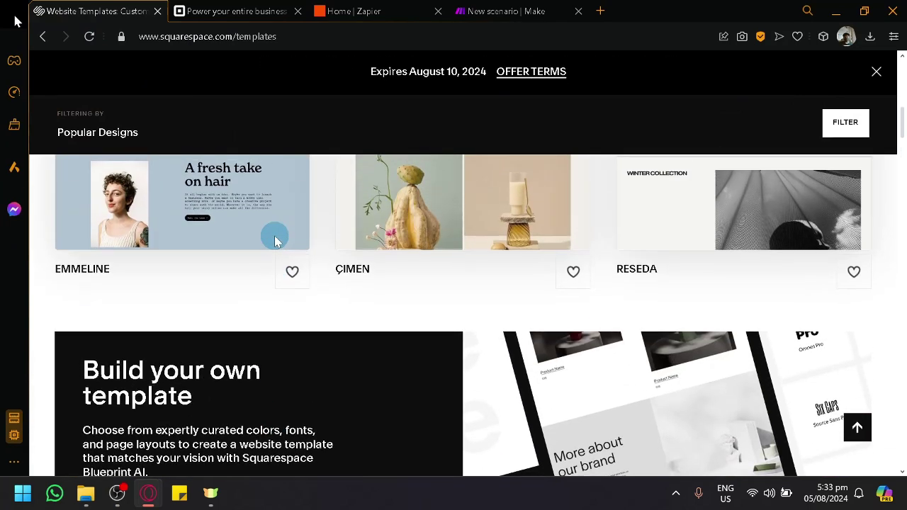
scroll(275, 242, up, 3)
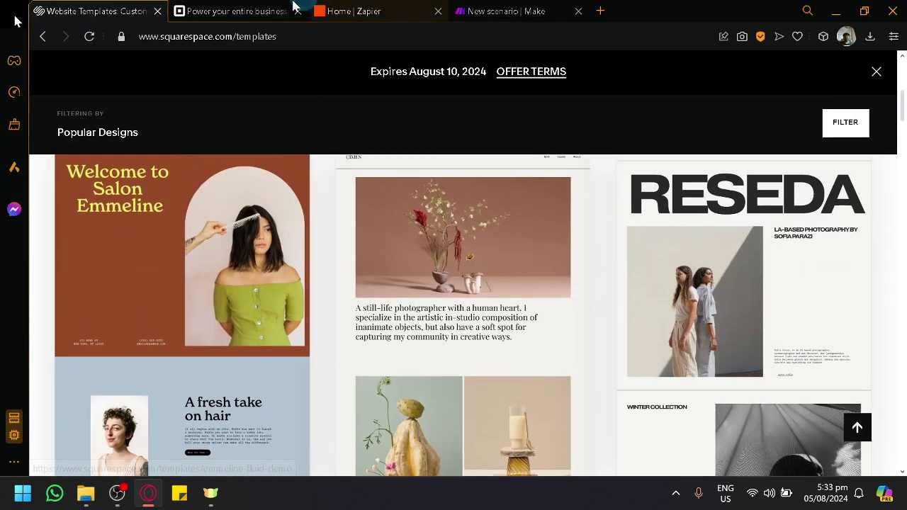
click(219, 11)
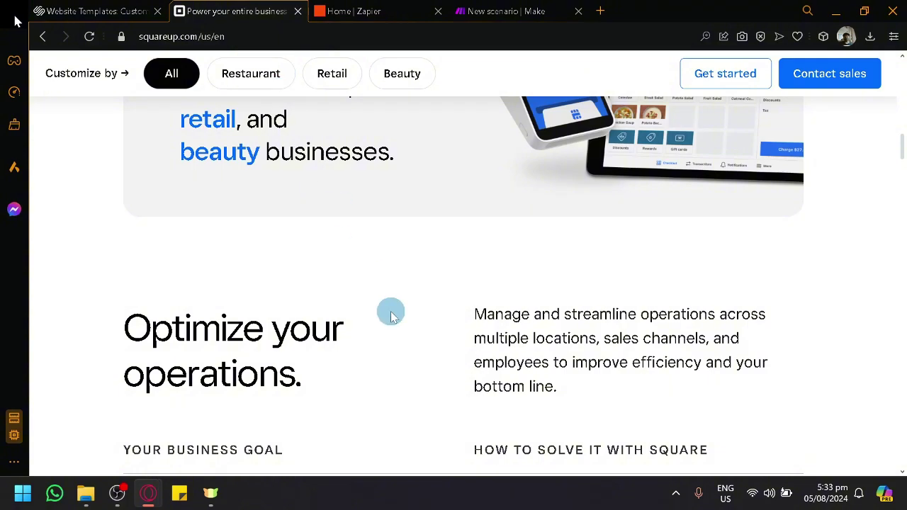
scroll(390, 310, up, 6)
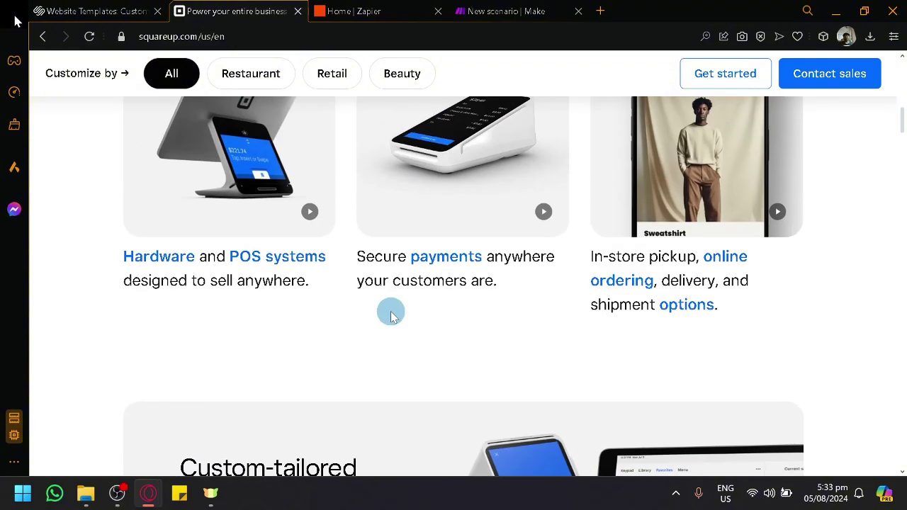
scroll(391, 311, up, 5)
scroll(390, 309, up, 2)
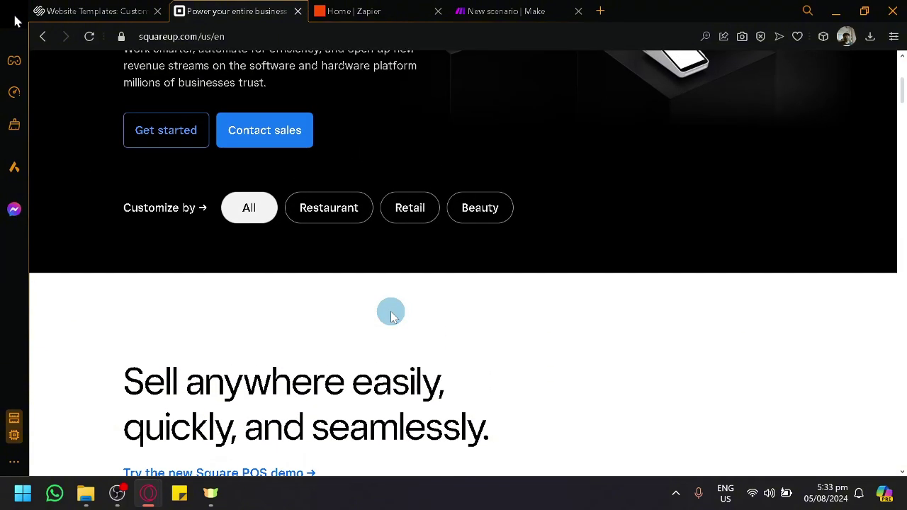
scroll(391, 309, up, 5)
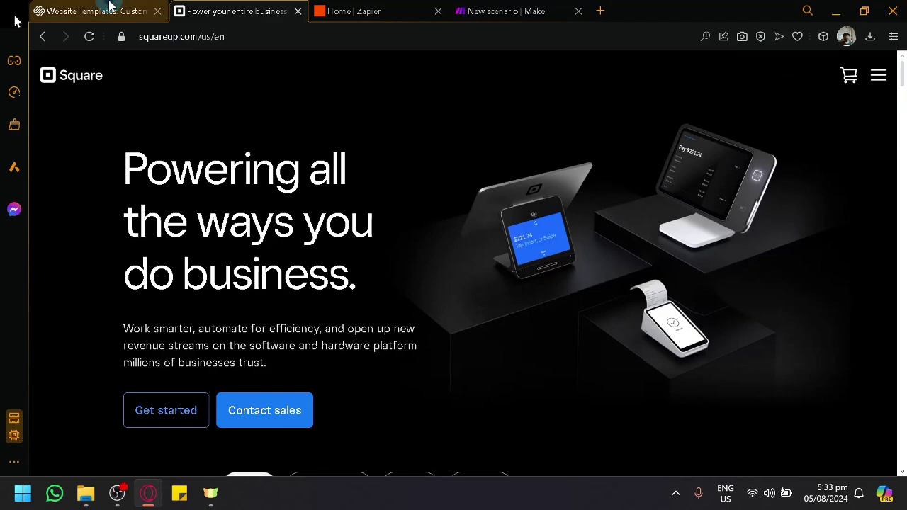
Step: Look through the Squarespace templates and the Square homepage again
click(142, 8)
scroll(336, 191, down, 5)
scroll(340, 202, down, 3)
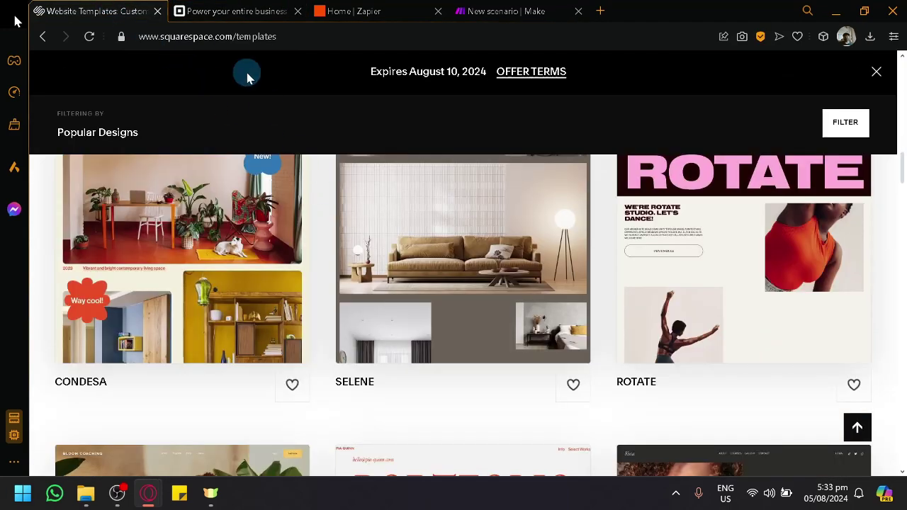
click(233, 11)
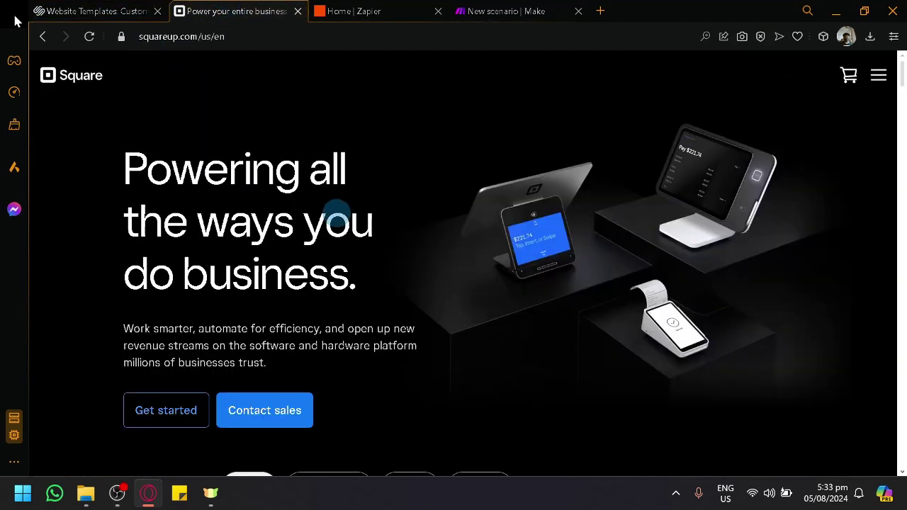
scroll(336, 210, down, 10)
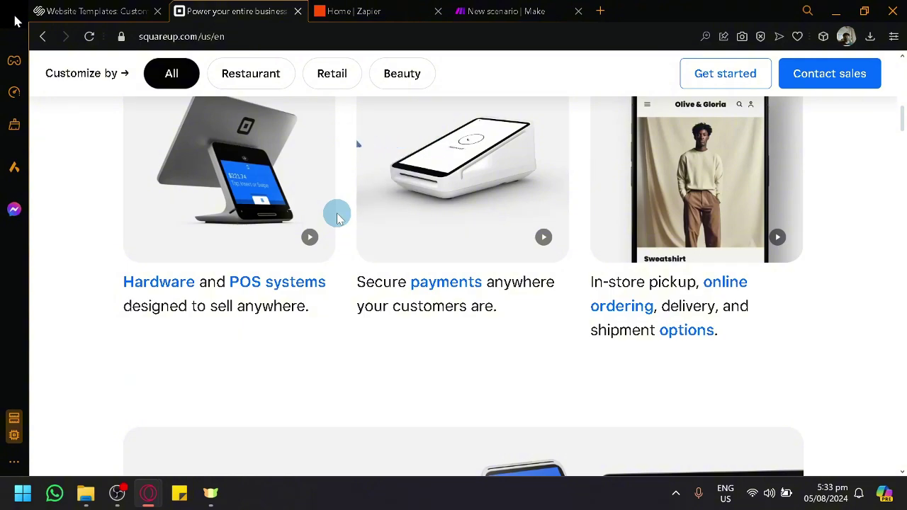
scroll(337, 219, down, 10)
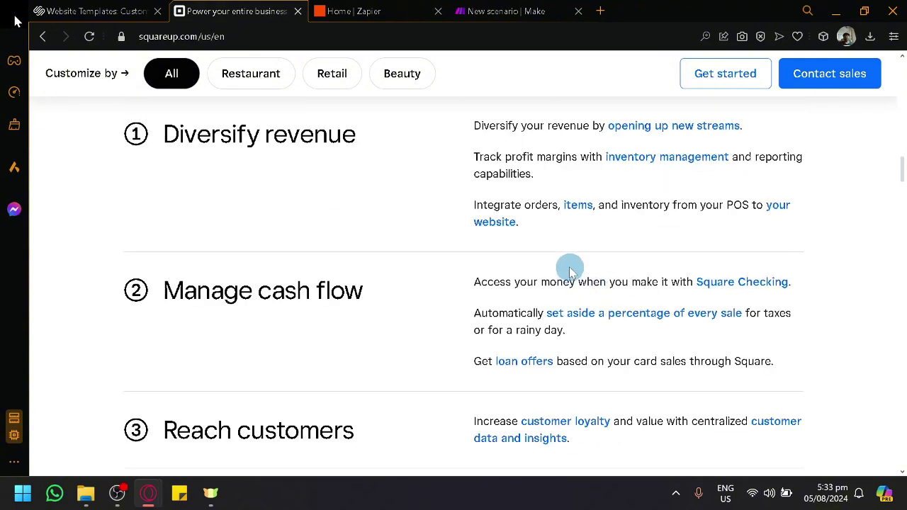
scroll(567, 271, down, 4)
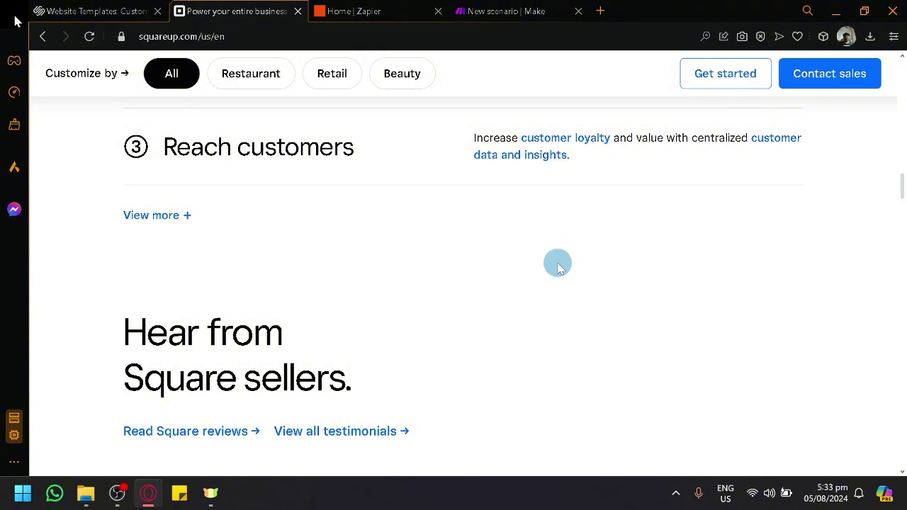
click(94, 10)
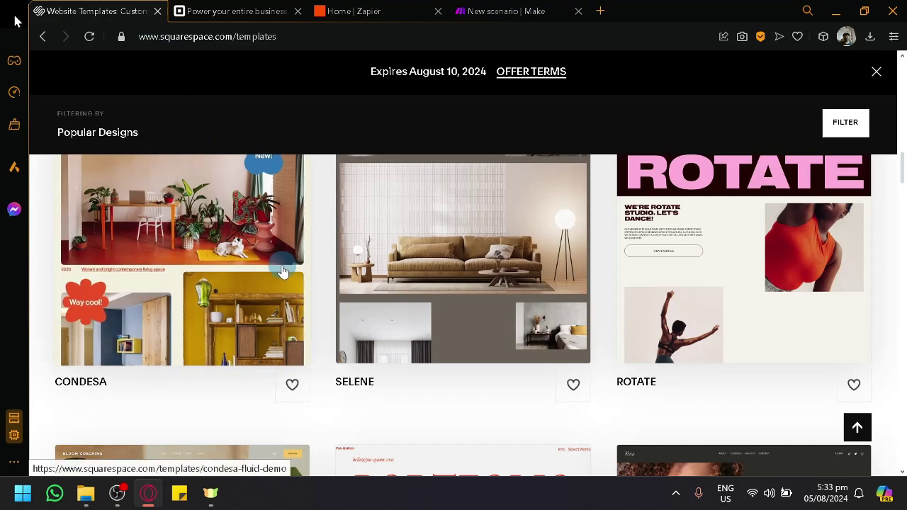
scroll(333, 219, up, 3)
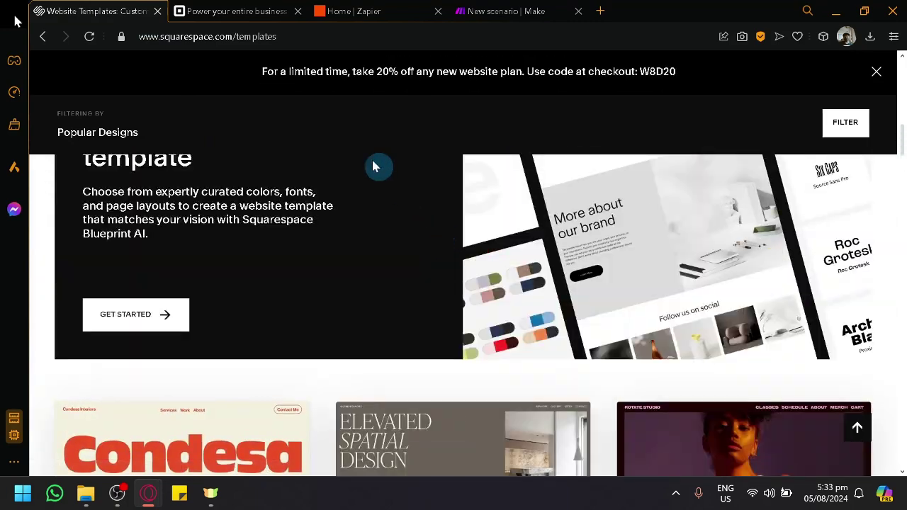
click(287, 10)
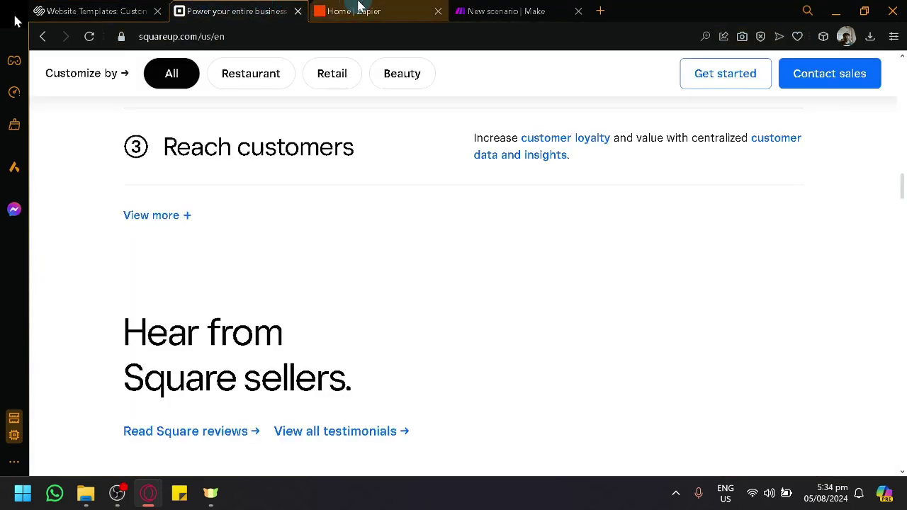
scroll(234, 187, up, 20)
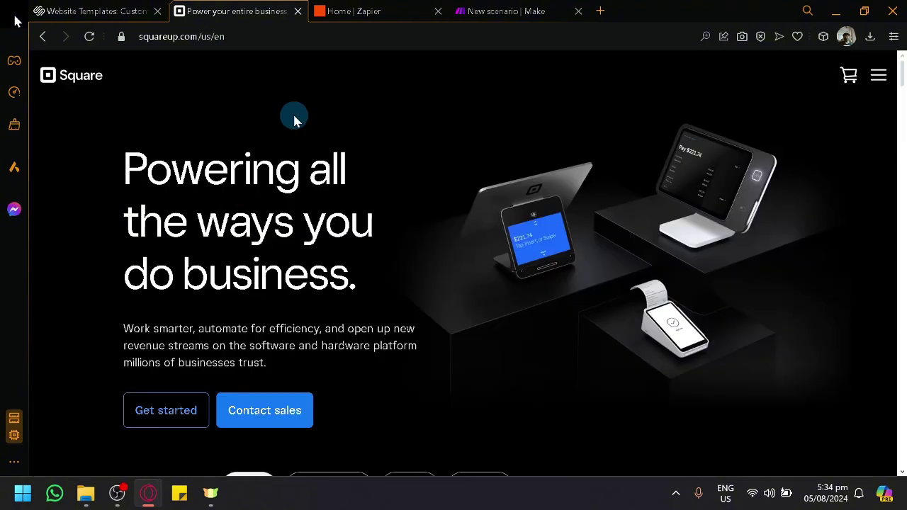
Step: Show the Zapier home dashboard and check its Unfinished Zaps and templates section
click(360, 11)
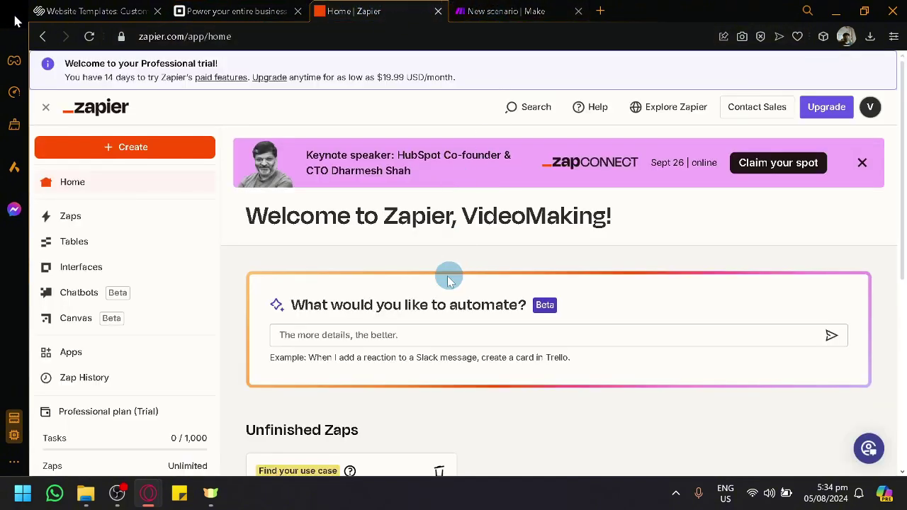
scroll(439, 287, down, 5)
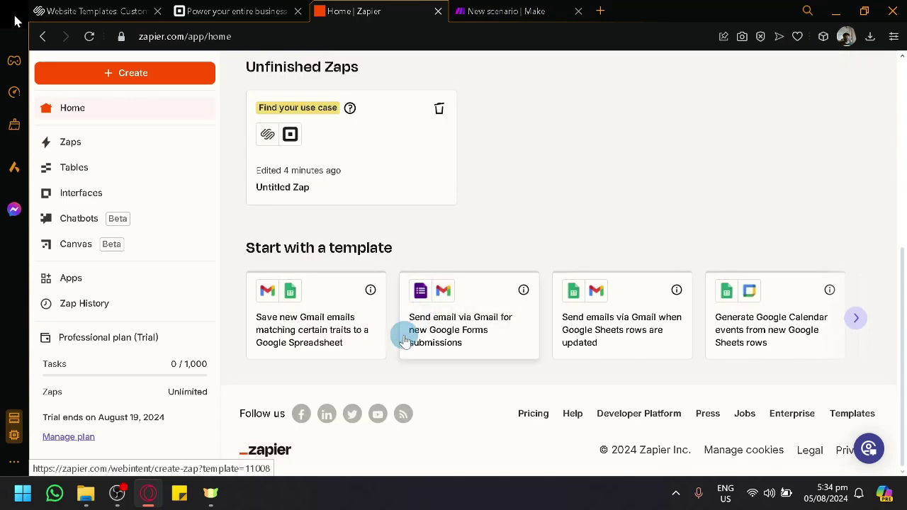
scroll(329, 375, up, 1)
scroll(320, 387, up, 4)
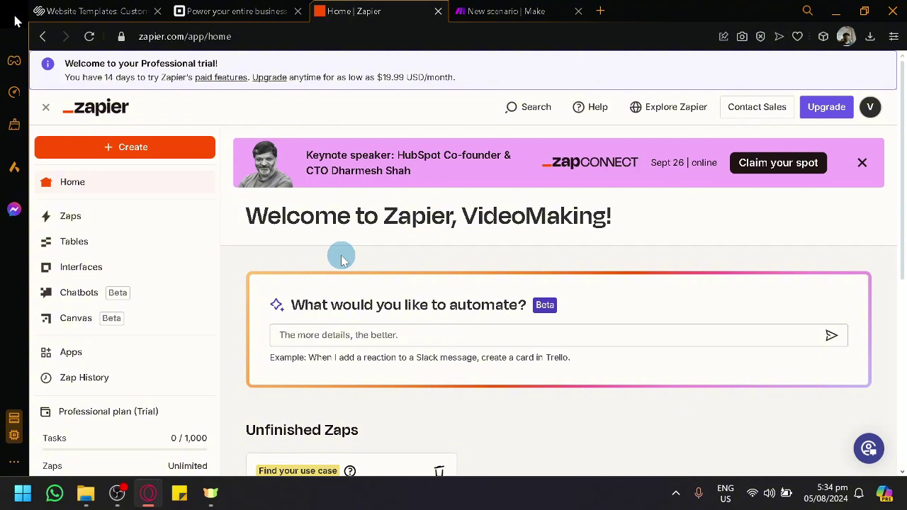
Step: Create a new Zap from the Create menu, giving an Untitled Zap with blank Trigger and Action cards
click(105, 153)
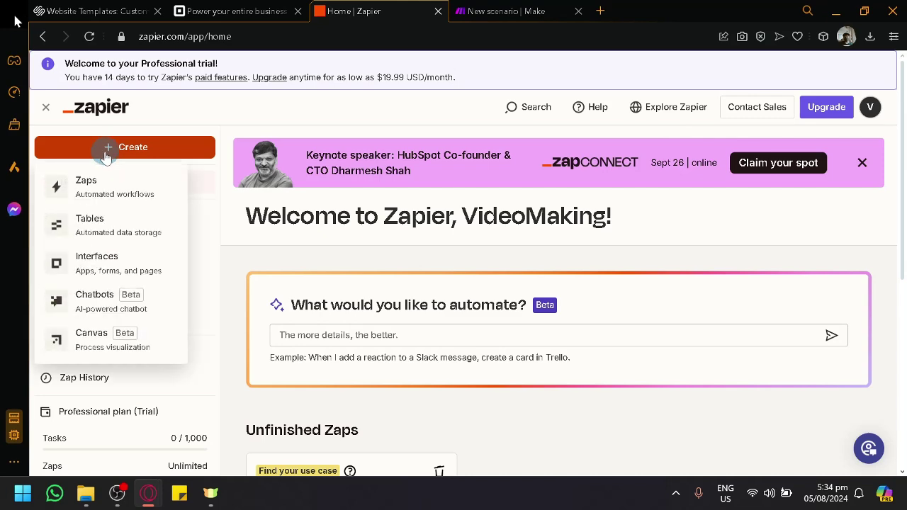
scroll(86, 201, up, 5)
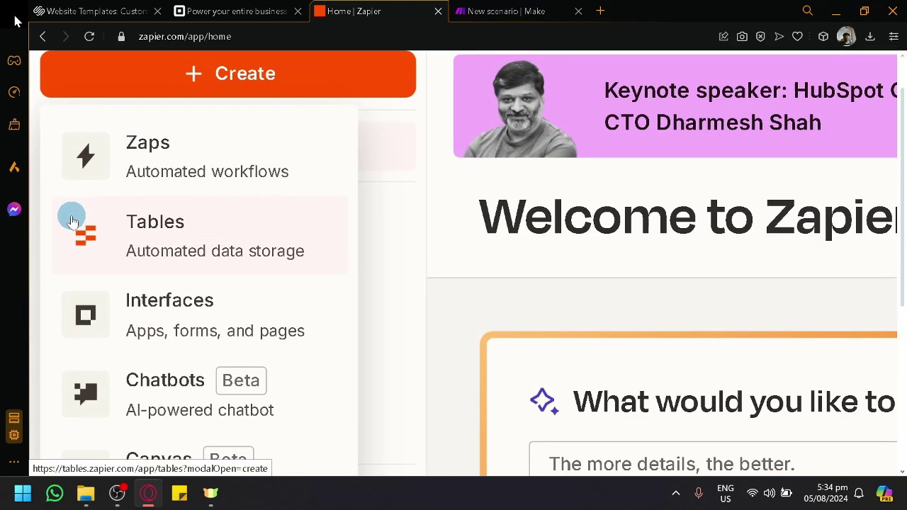
scroll(170, 147, down, 1)
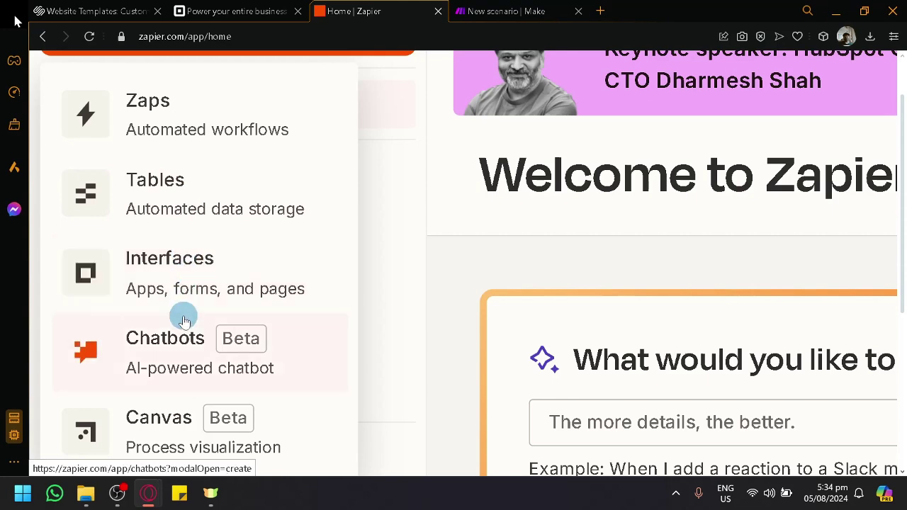
scroll(176, 287, down, 2)
scroll(177, 290, up, 2)
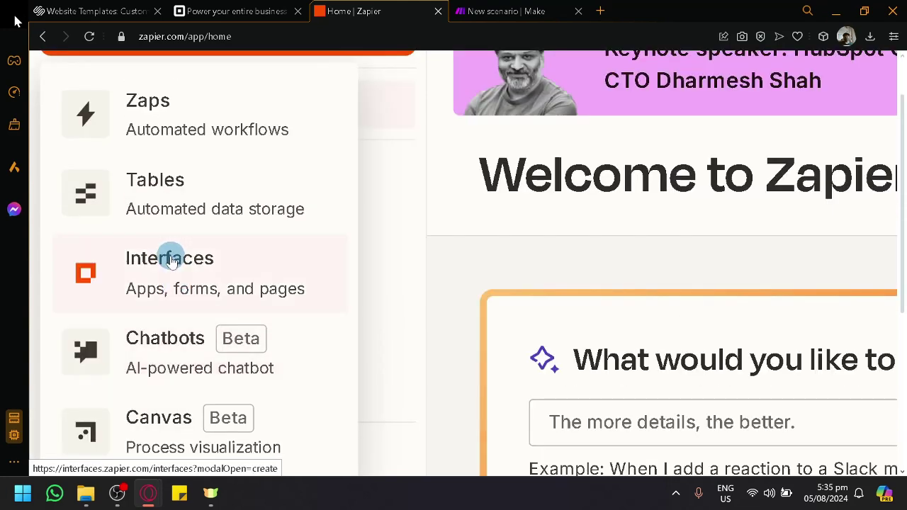
click(219, 134)
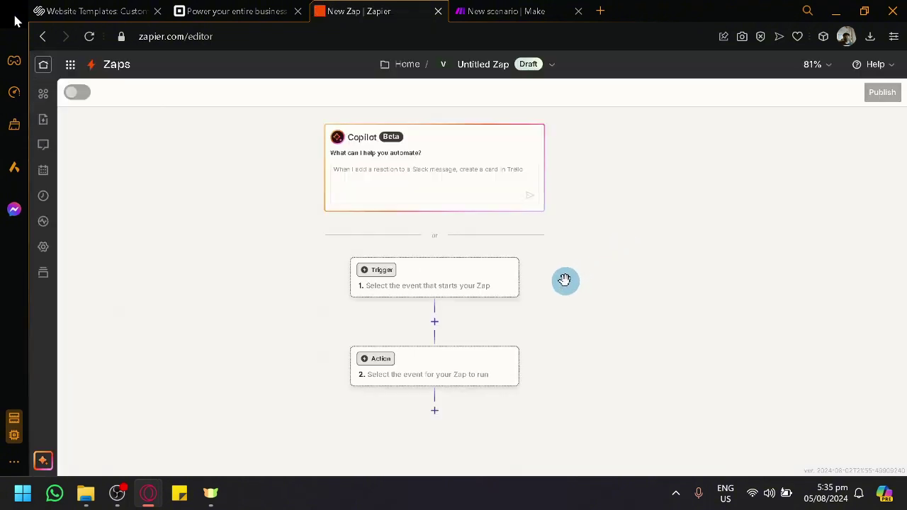
scroll(551, 269, down, 2)
scroll(453, 239, up, 1)
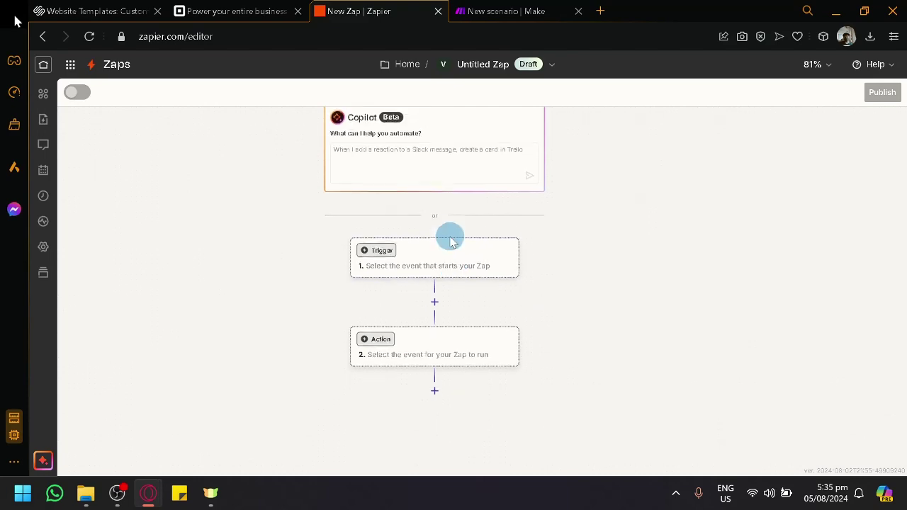
scroll(427, 303, up, 1)
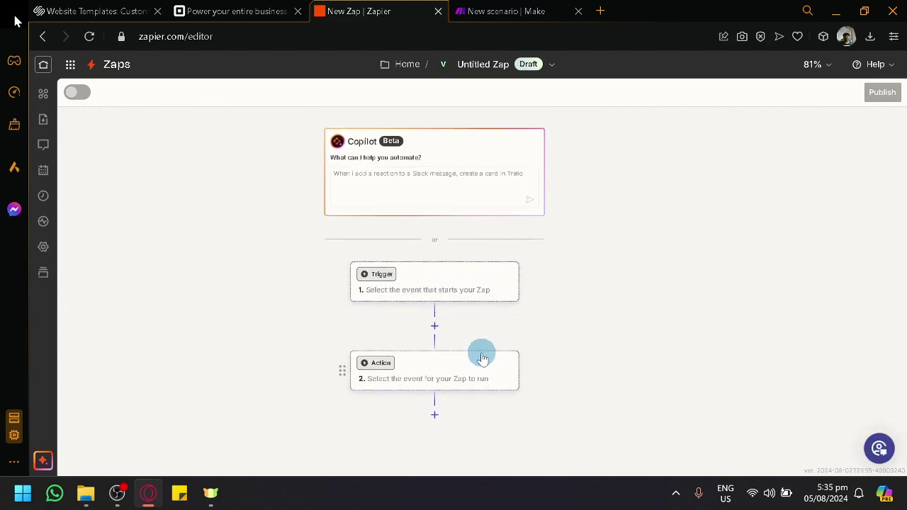
ctrl+scroll(481, 358, up, 2)
scroll(569, 336, down, 1)
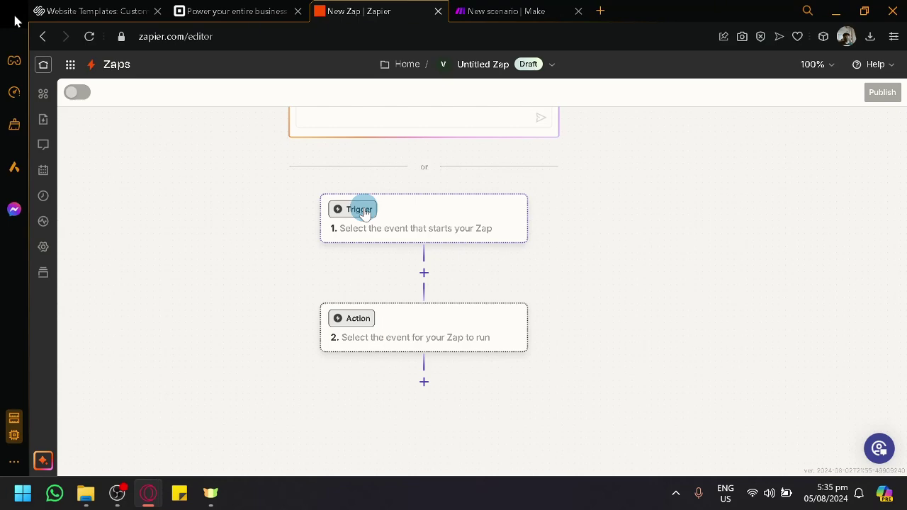
Step: Set the trigger to Squarespace with the New Form Submission event and continue to Account
click(404, 238)
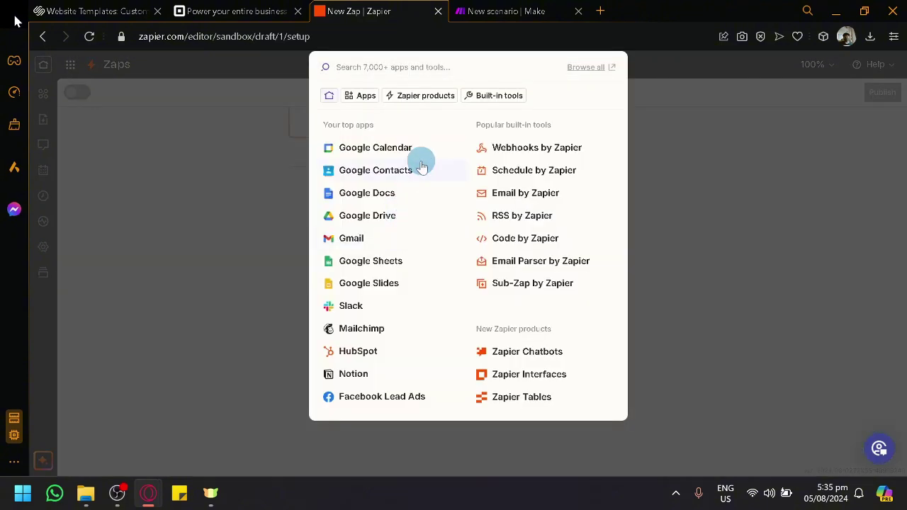
text(square)
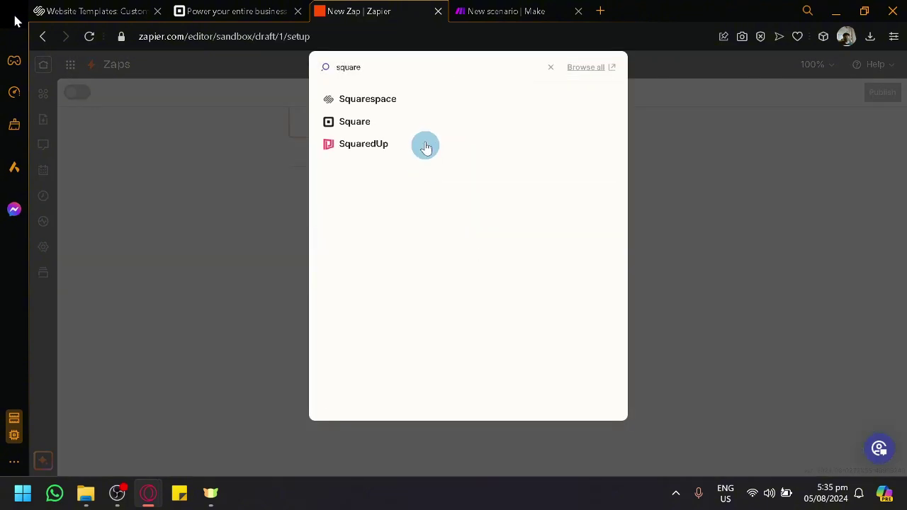
click(423, 106)
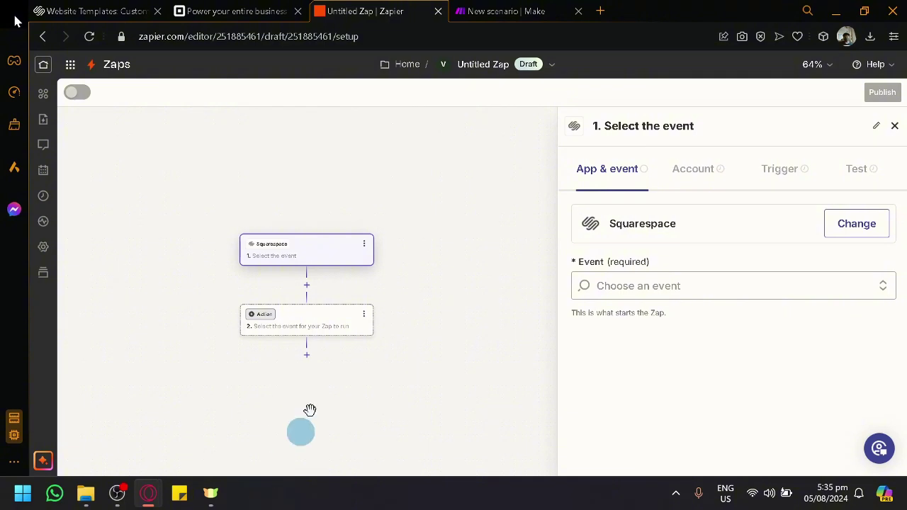
scroll(327, 354, up, 5)
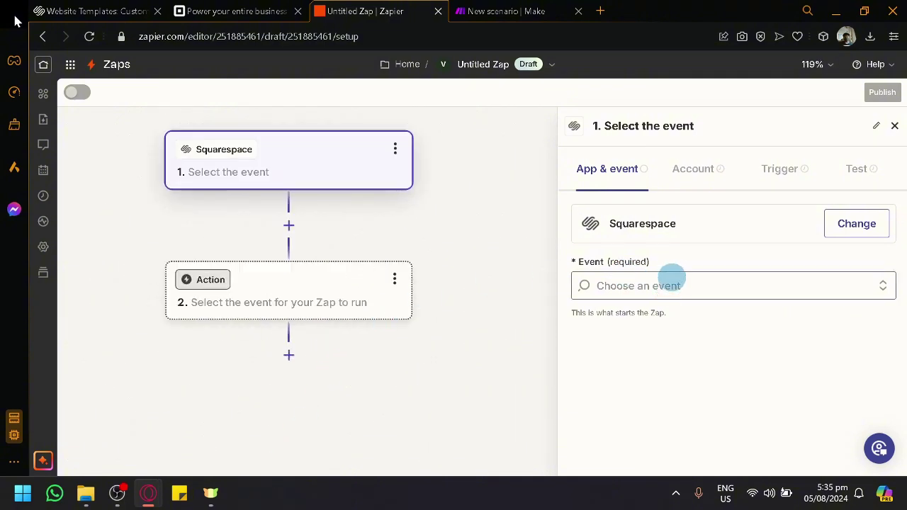
click(671, 280)
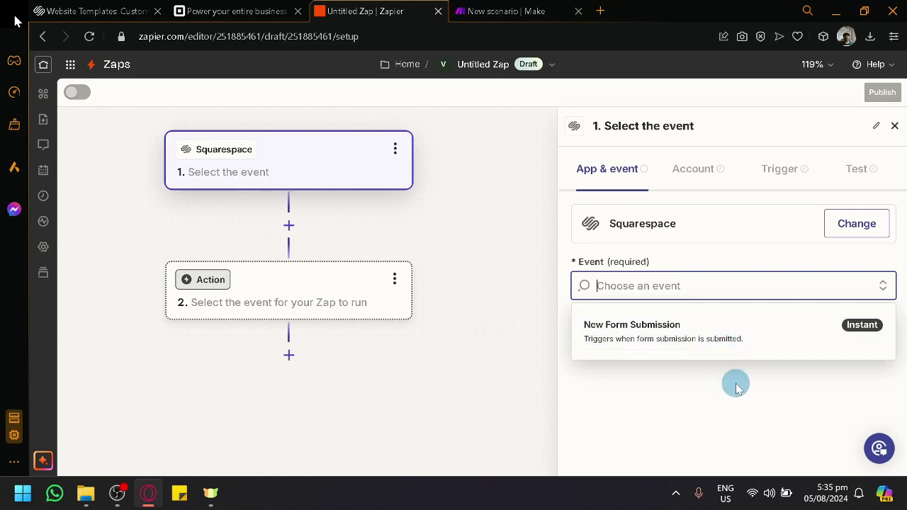
click(723, 330)
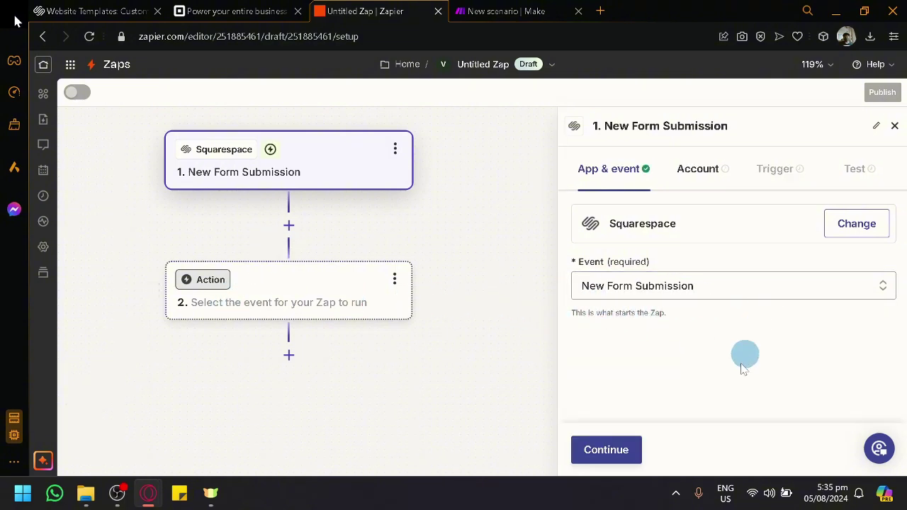
click(614, 449)
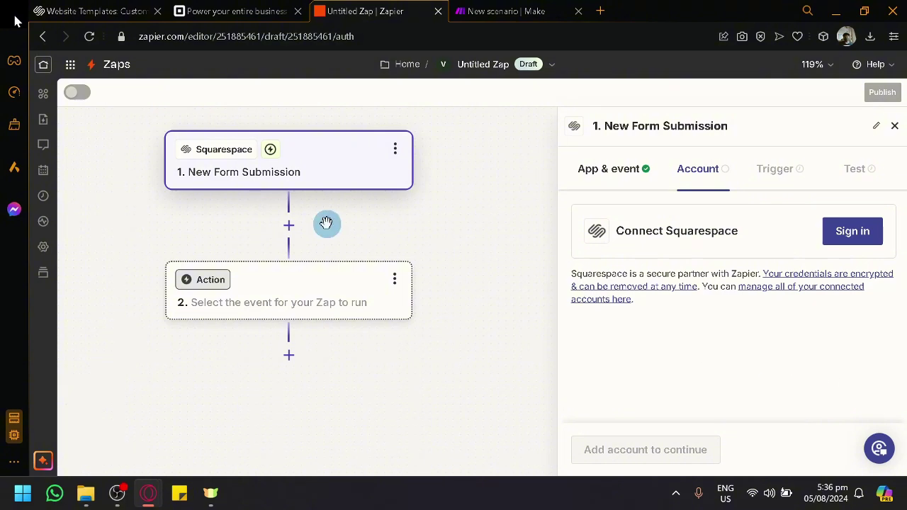
Step: Make Square the app for the action step
click(280, 301)
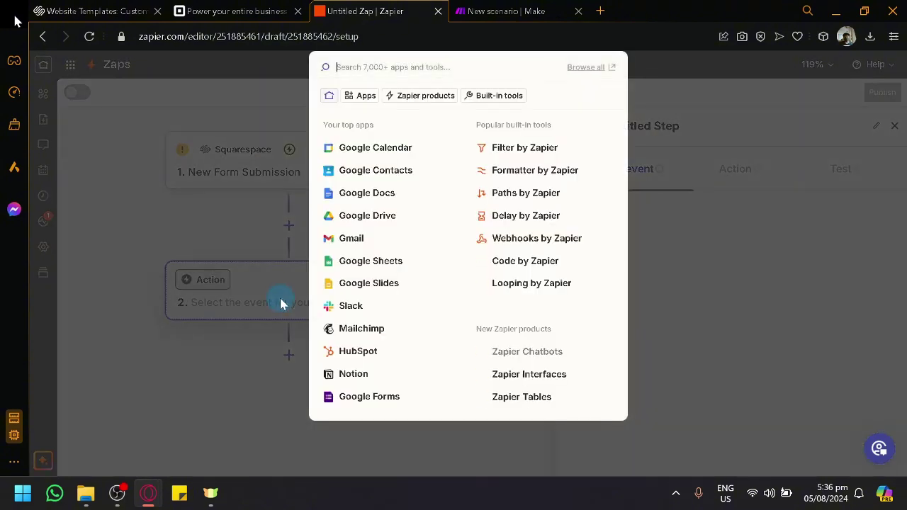
click(269, 297)
click(269, 296)
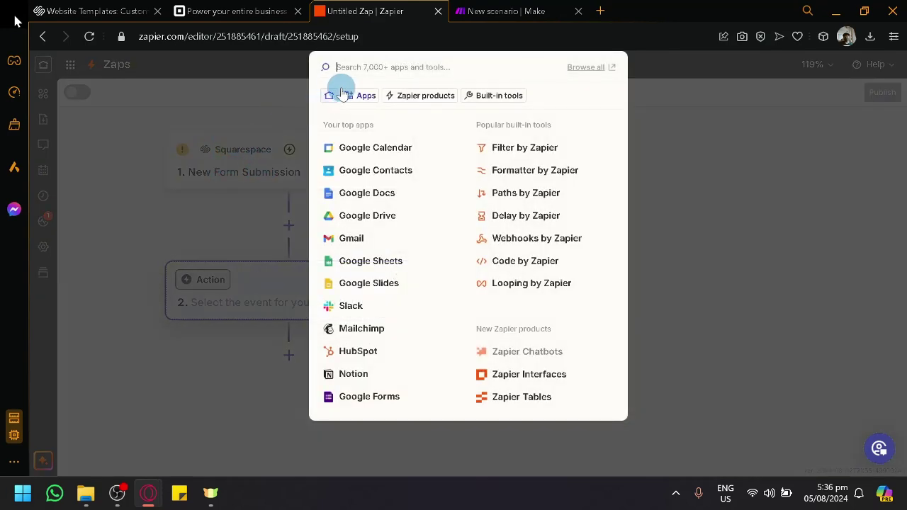
text(square)
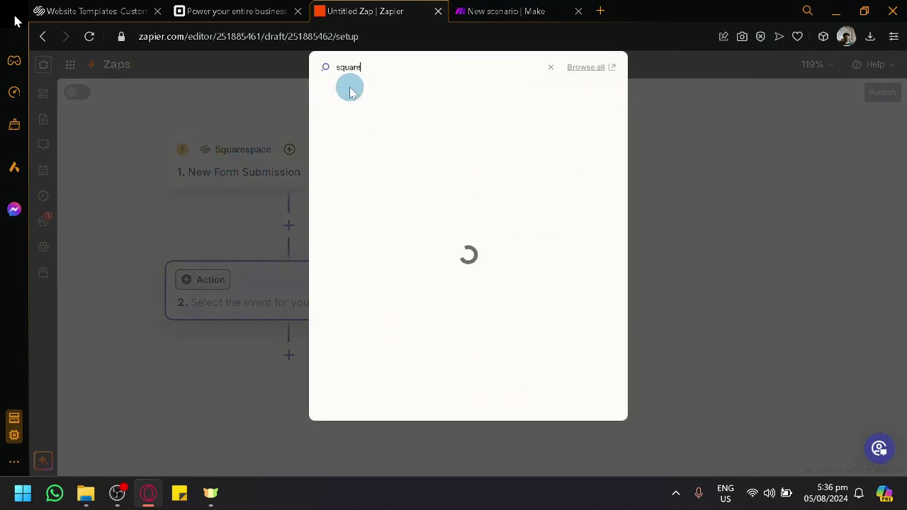
click(355, 122)
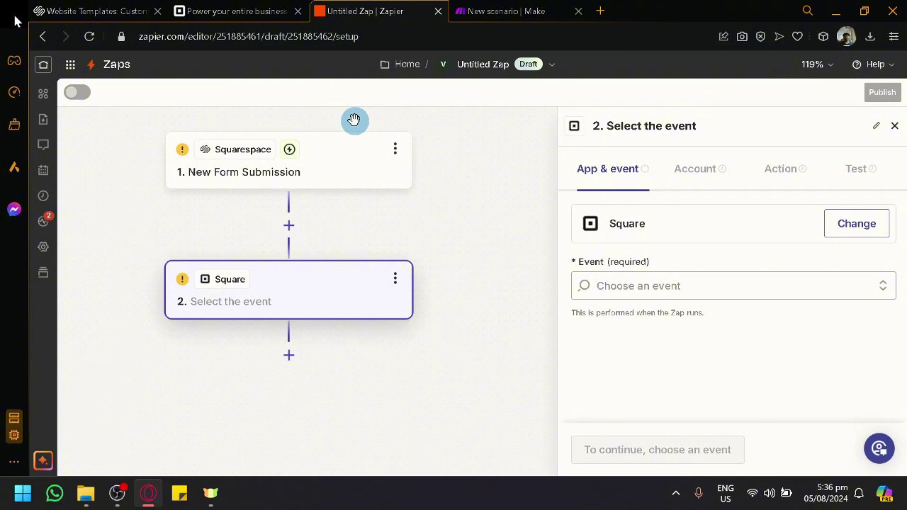
Step: Choose Add Customer to Group from the Square action events
click(628, 285)
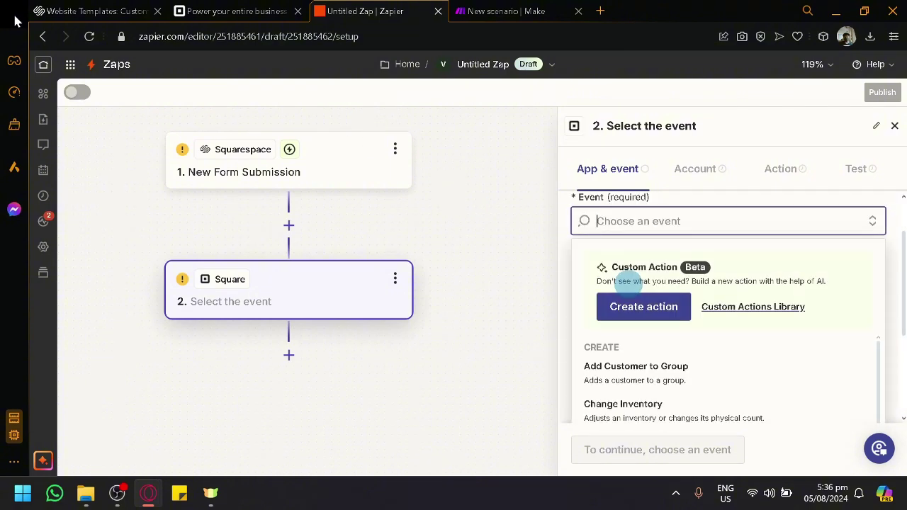
scroll(628, 283, down, 3)
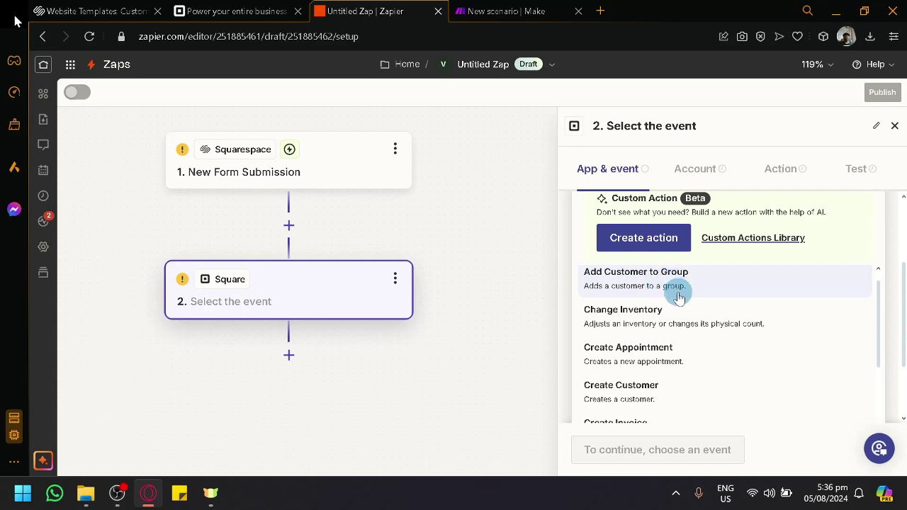
scroll(679, 297, down, 3)
scroll(680, 294, up, 2)
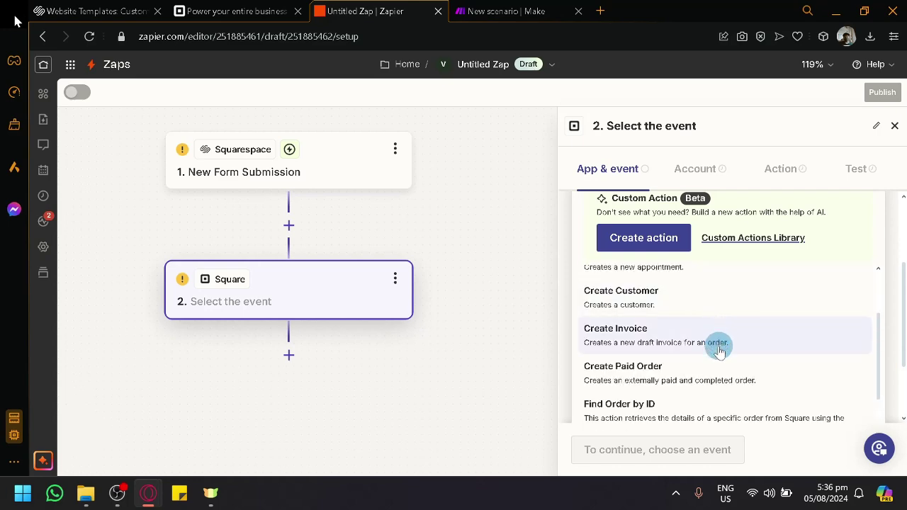
scroll(718, 348, up, 2)
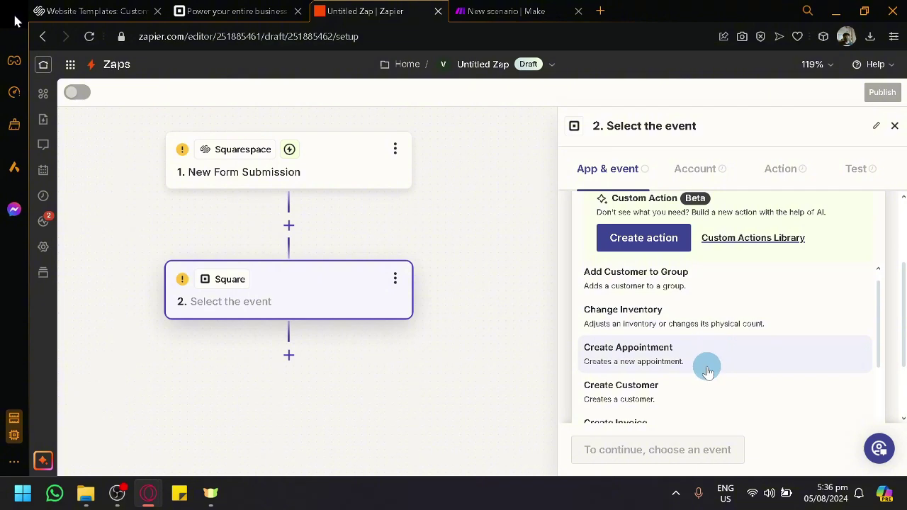
scroll(707, 372, down, 2)
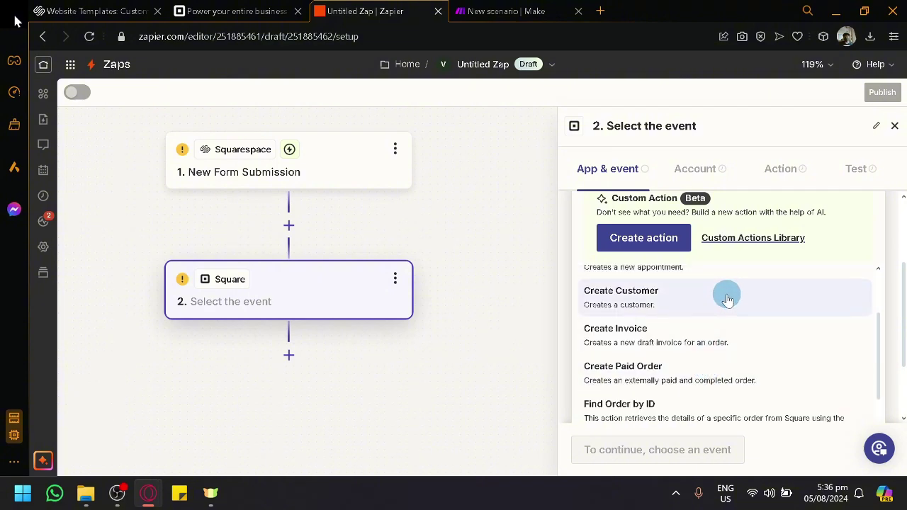
scroll(726, 312, down, 5)
scroll(729, 359, up, 3)
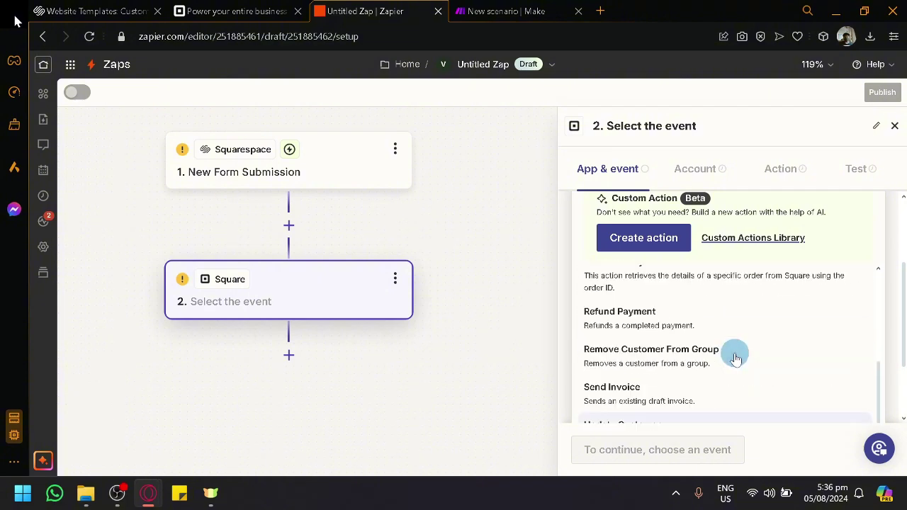
scroll(734, 358, up, 5)
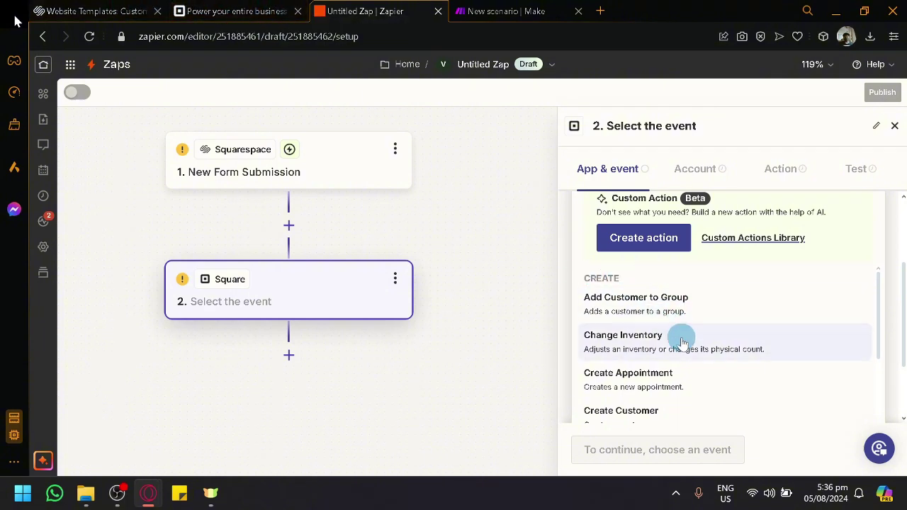
scroll(682, 343, up, 1)
scroll(693, 349, down, 1)
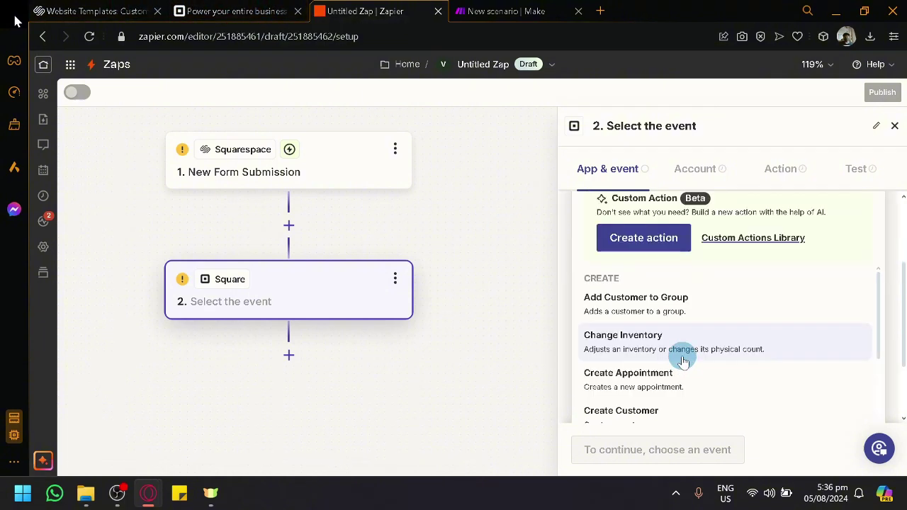
click(680, 299)
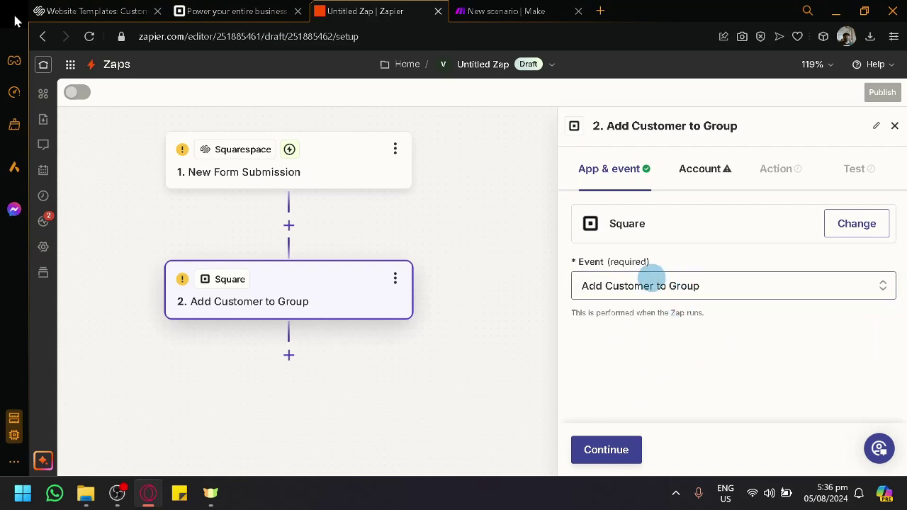
Step: Add a third step below step 2 with Square as its app
click(623, 457)
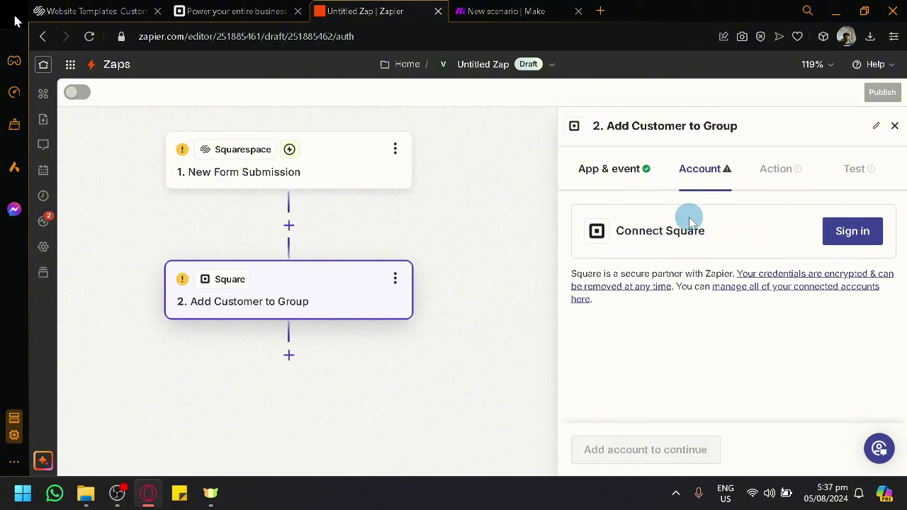
click(290, 360)
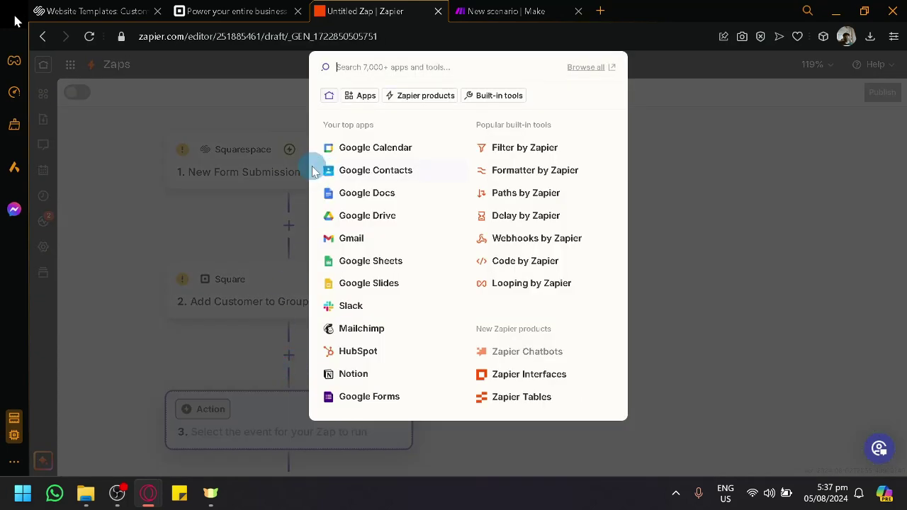
text(square)
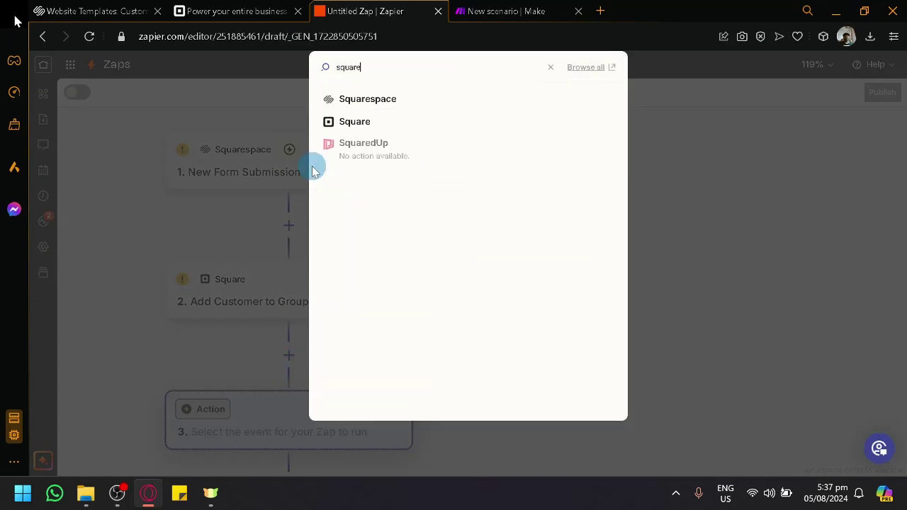
click(374, 135)
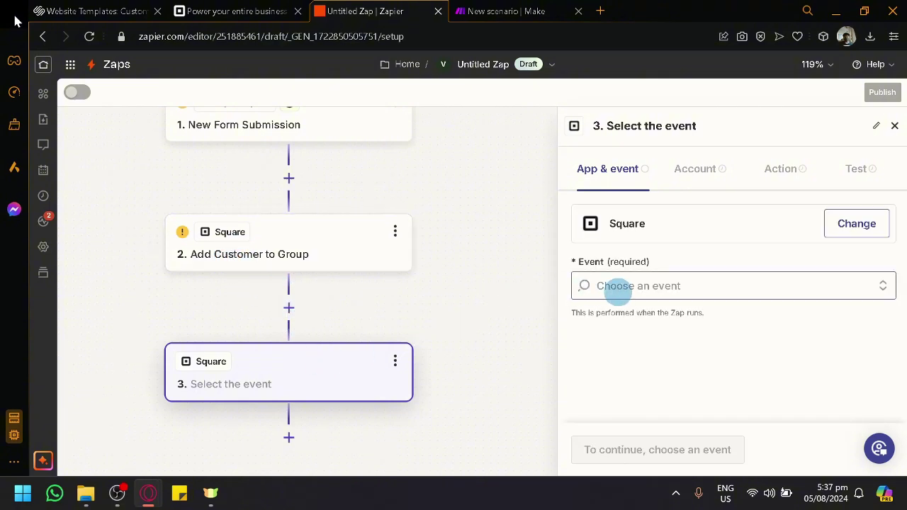
Step: Set step 3's event to Create Appointment
click(614, 286)
scroll(764, 358, down, 2)
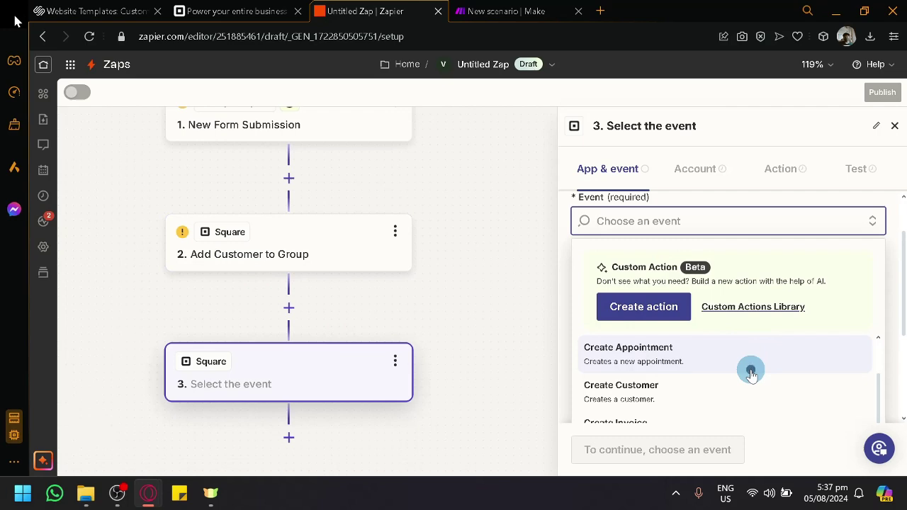
click(751, 372)
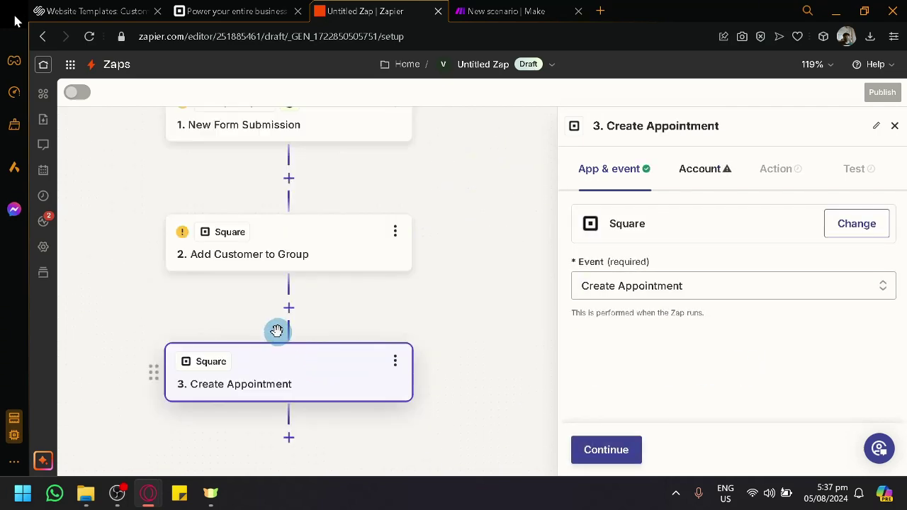
scroll(277, 331, up, 1)
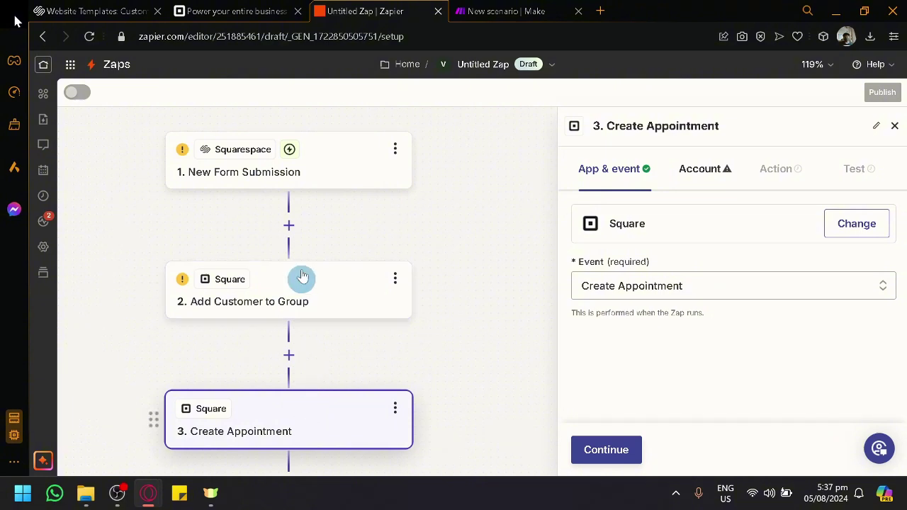
drag(149, 291, 154, 427)
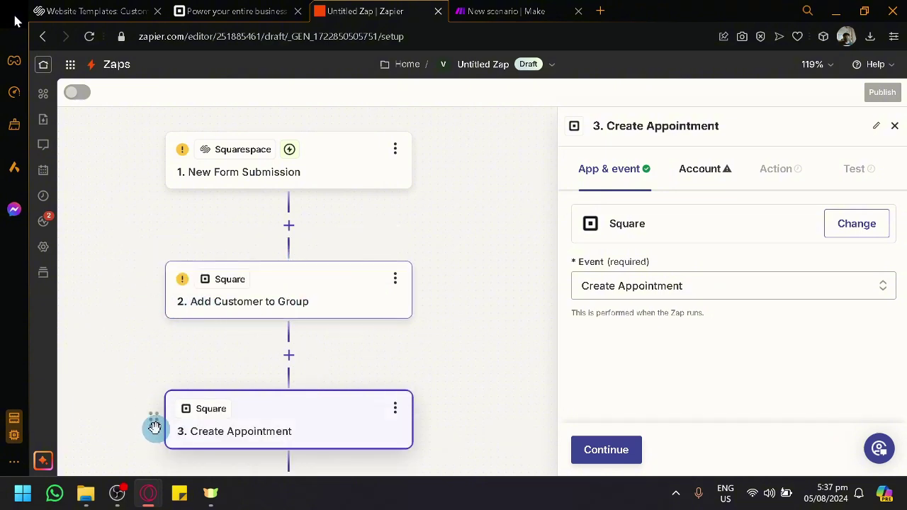
click(392, 280)
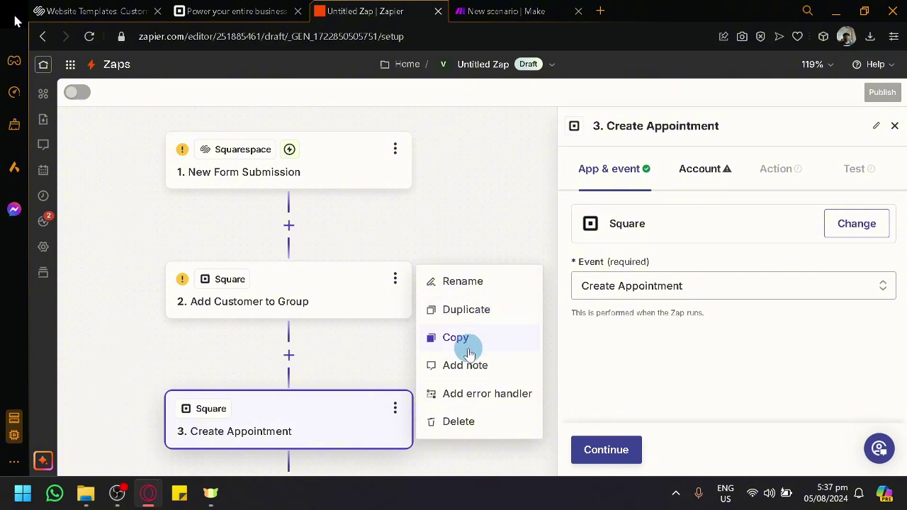
Step: Add an error handler to the Add Customer to Group step, leaving the error branch app unchosen
click(462, 394)
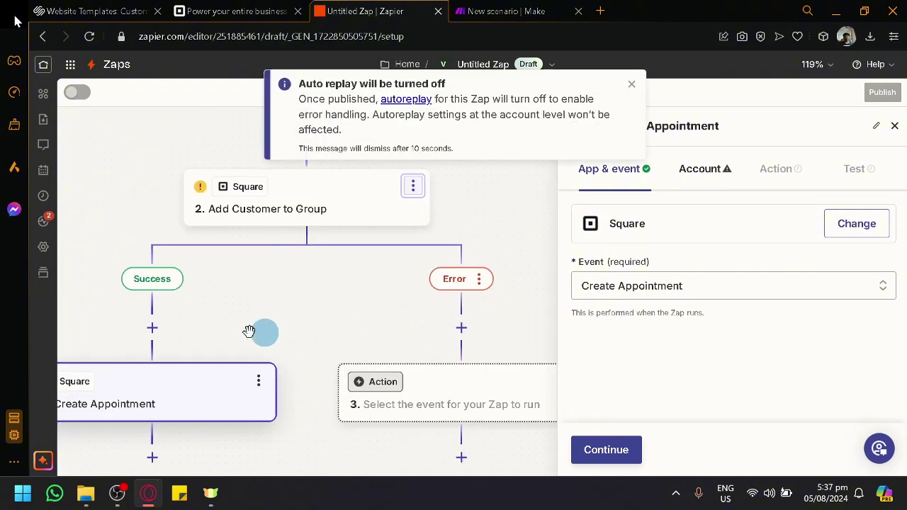
click(398, 341)
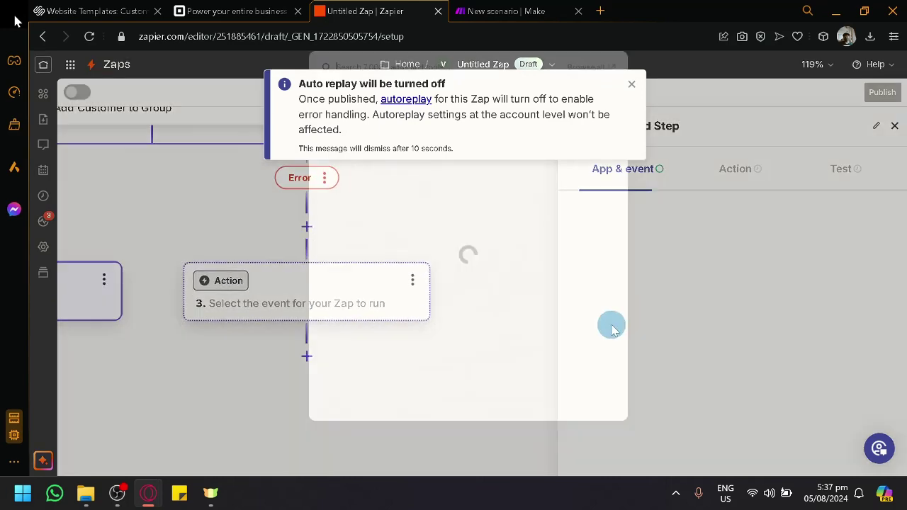
click(633, 84)
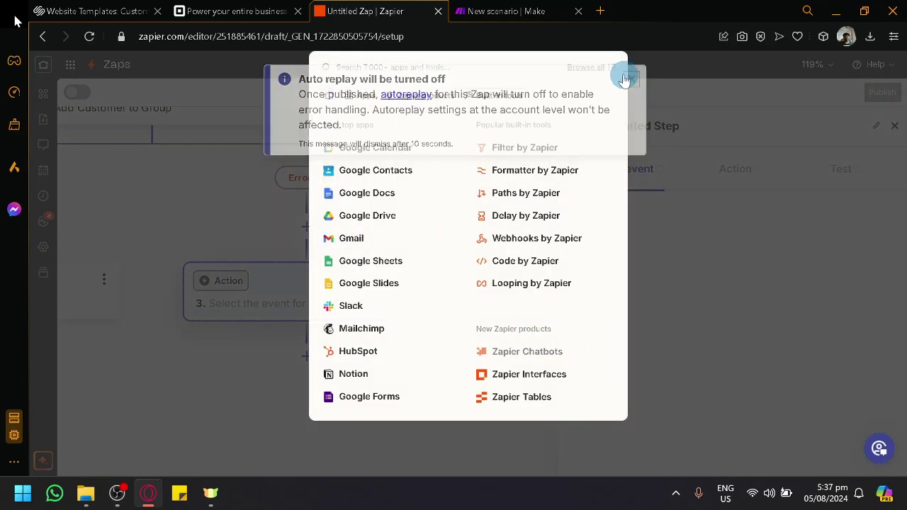
click(616, 73)
click(377, 282)
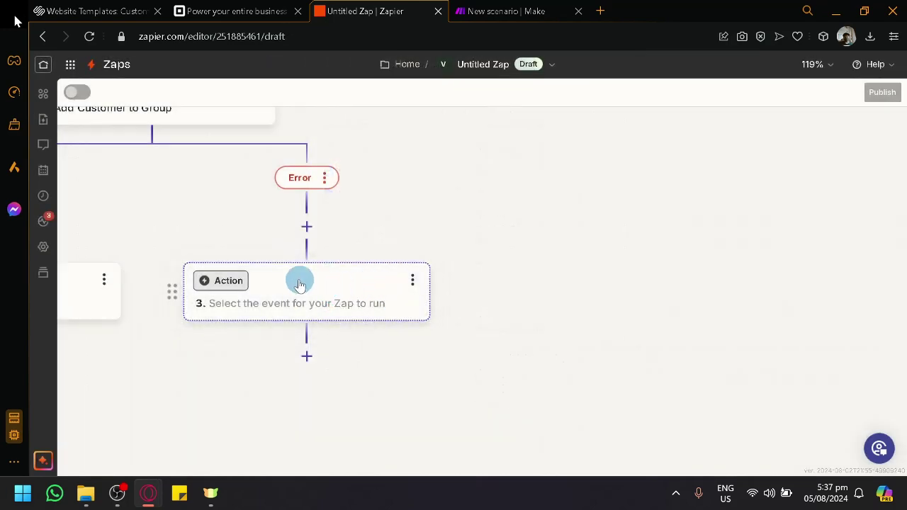
Step: Cancel closing the Zapier tab and switch to Make's new scenario
click(436, 13)
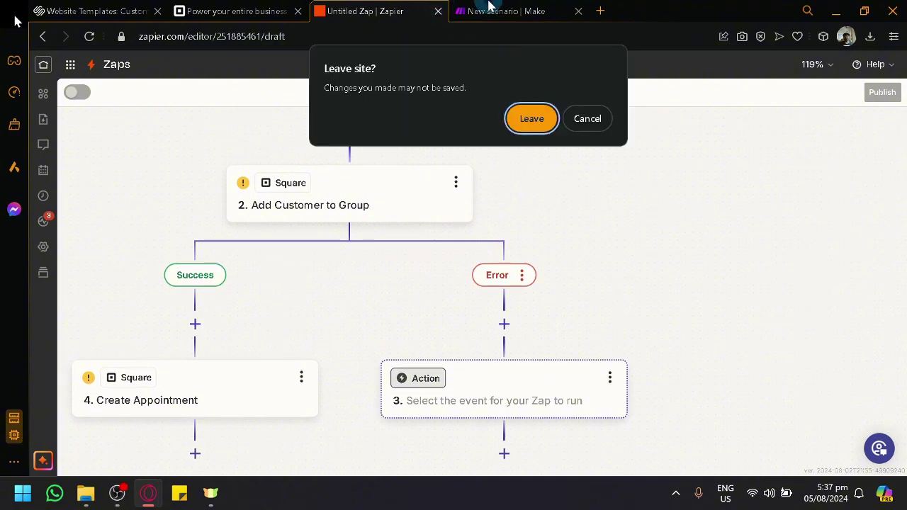
click(600, 121)
click(499, 10)
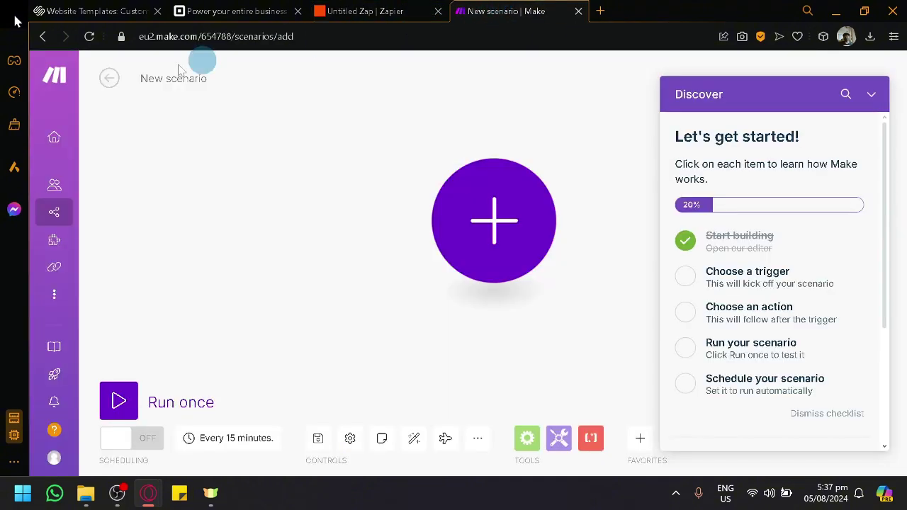
Step: Collapse Make's getting-started checklist, pan the canvas, and return to the Zapier draft
click(876, 95)
drag(649, 234, 598, 234)
click(234, 9)
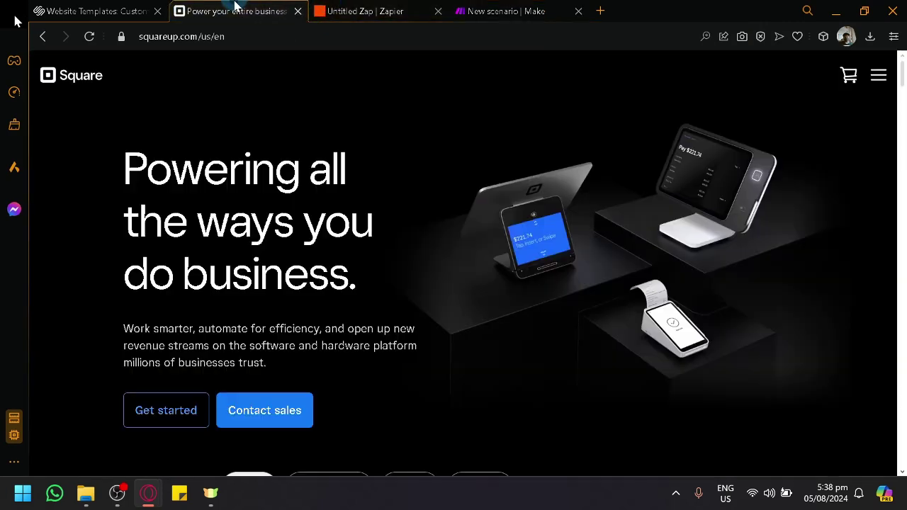
click(319, 10)
Step: Inspect the New Form Submission step's actions menu, dismiss it, and return to Zapier home
drag(233, 158, 255, 361)
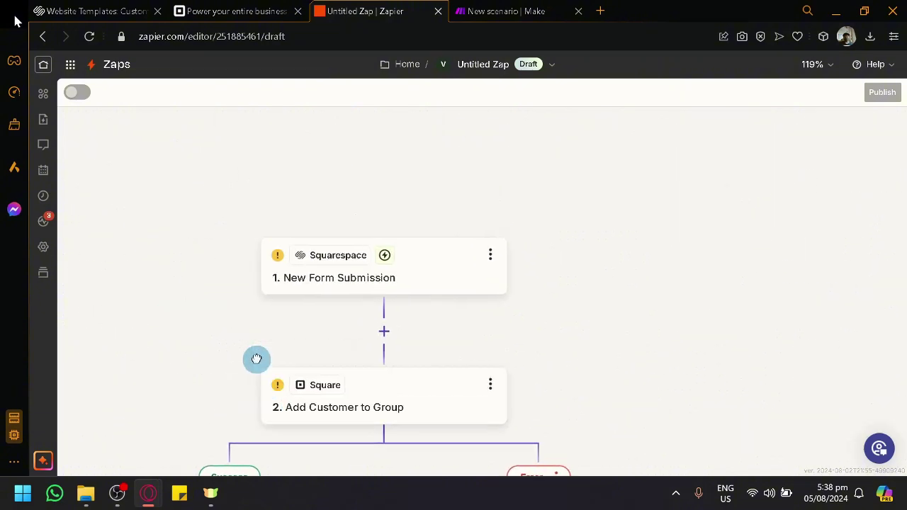
click(335, 256)
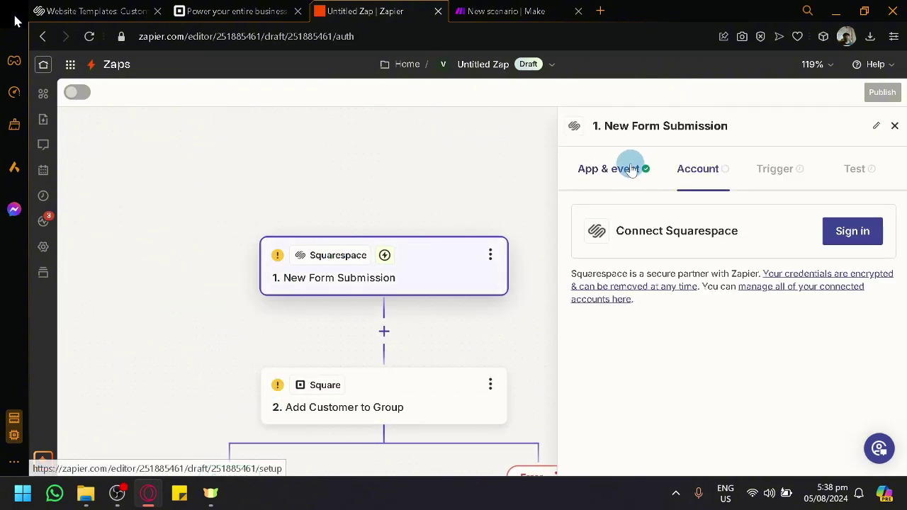
click(490, 254)
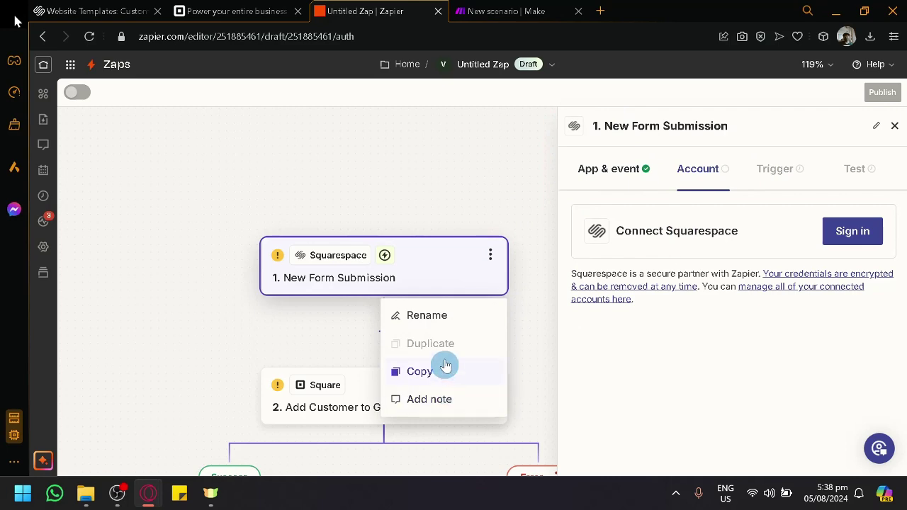
click(390, 168)
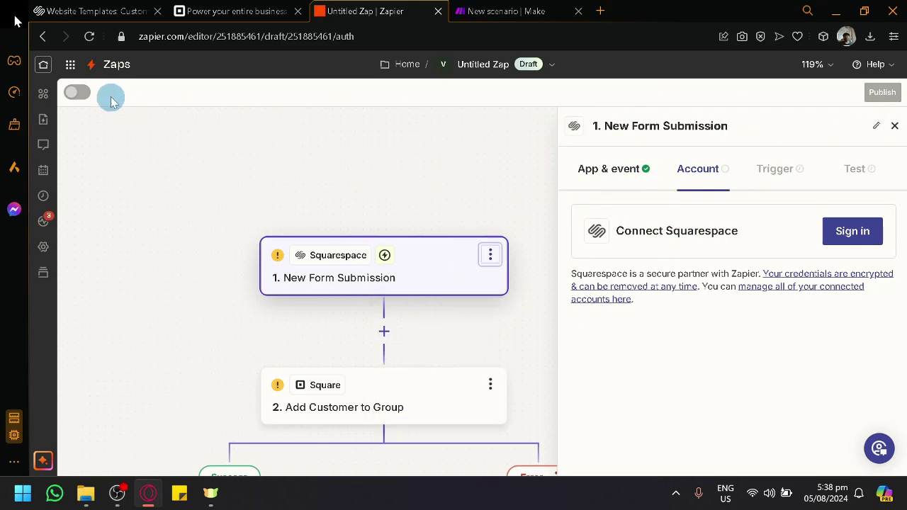
click(43, 68)
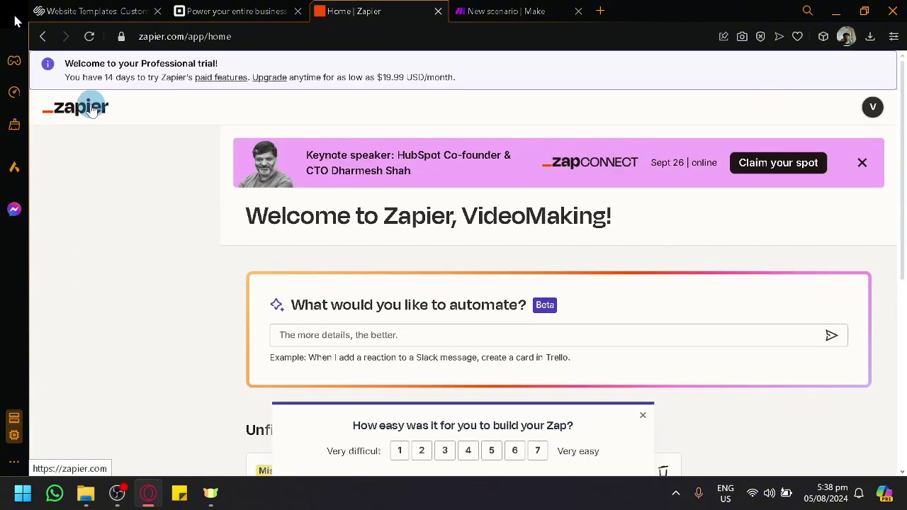
Step: Create a new Zap with Square as the trigger app and open its event list
click(90, 155)
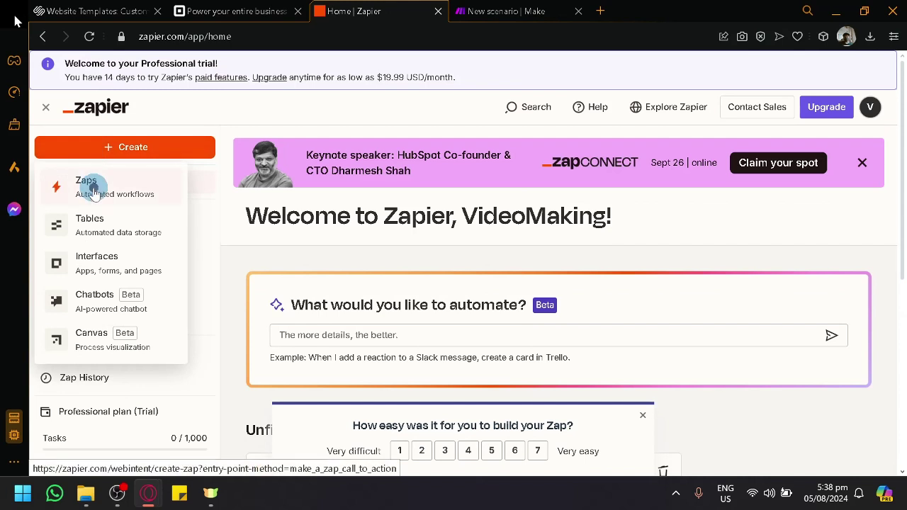
click(81, 185)
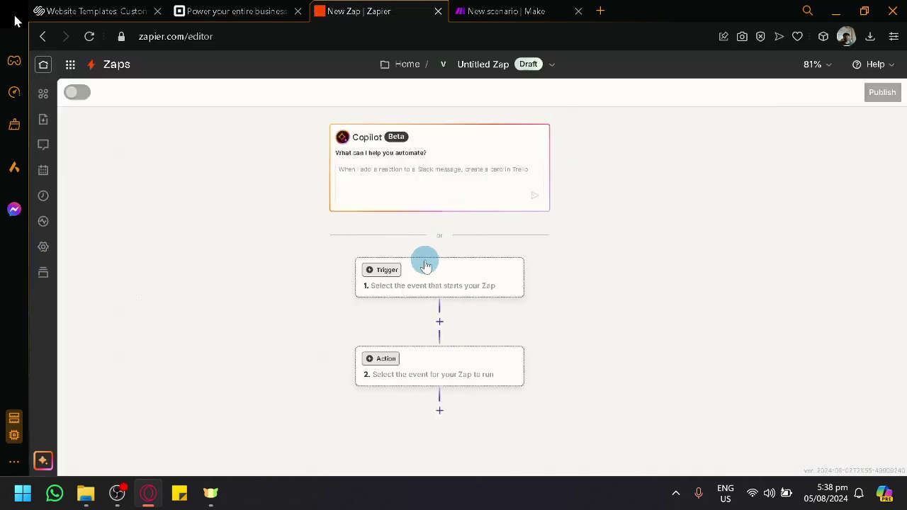
click(389, 272)
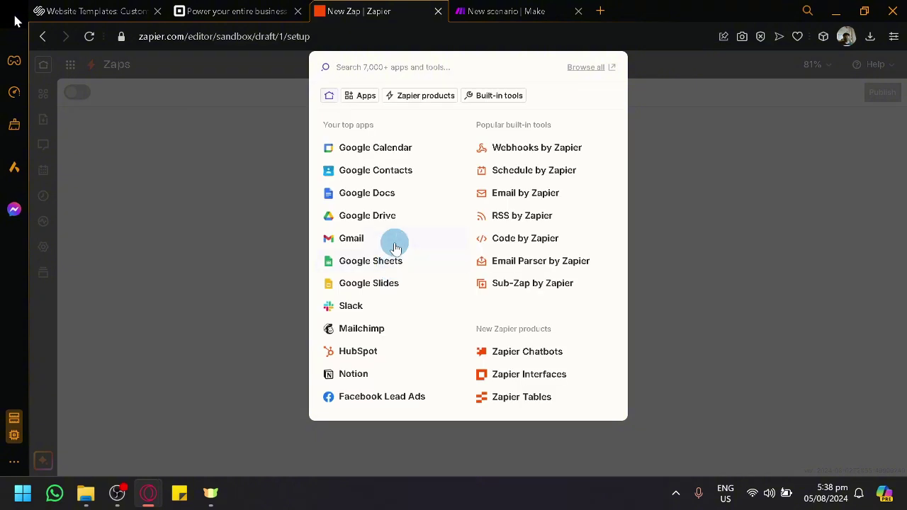
text(square)
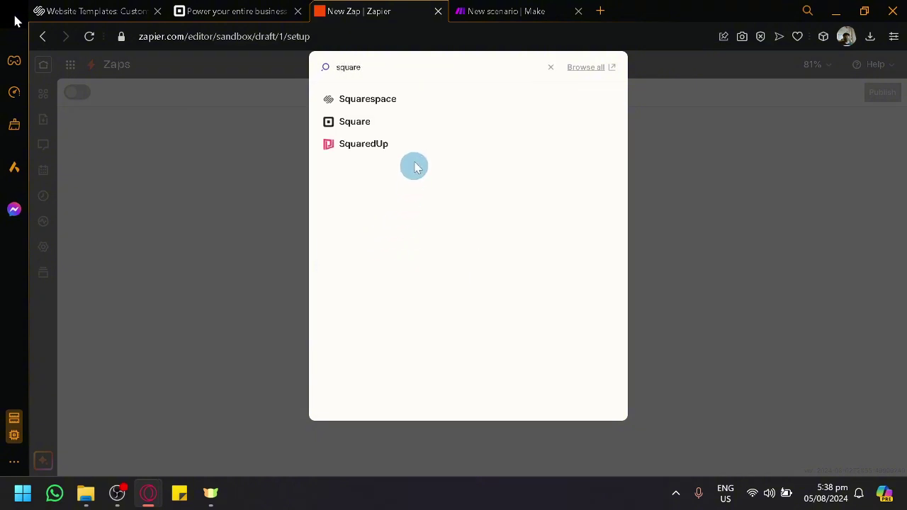
click(411, 121)
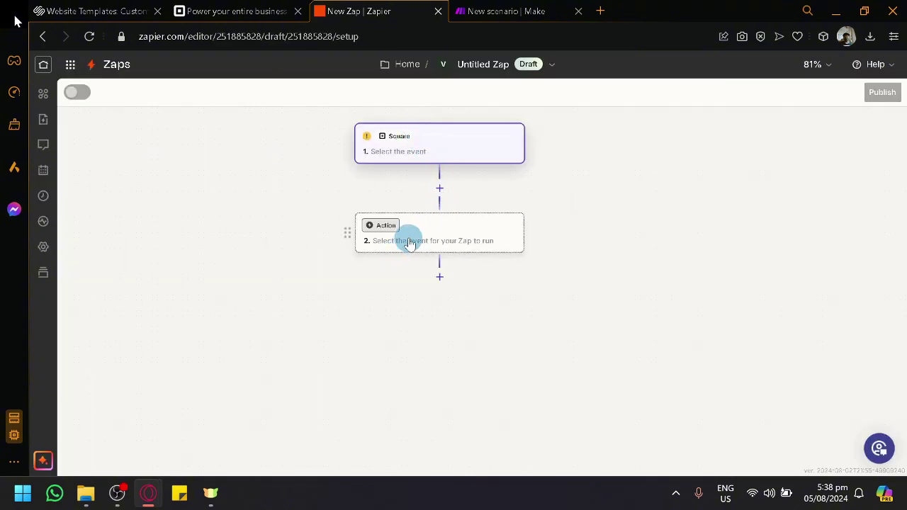
click(688, 284)
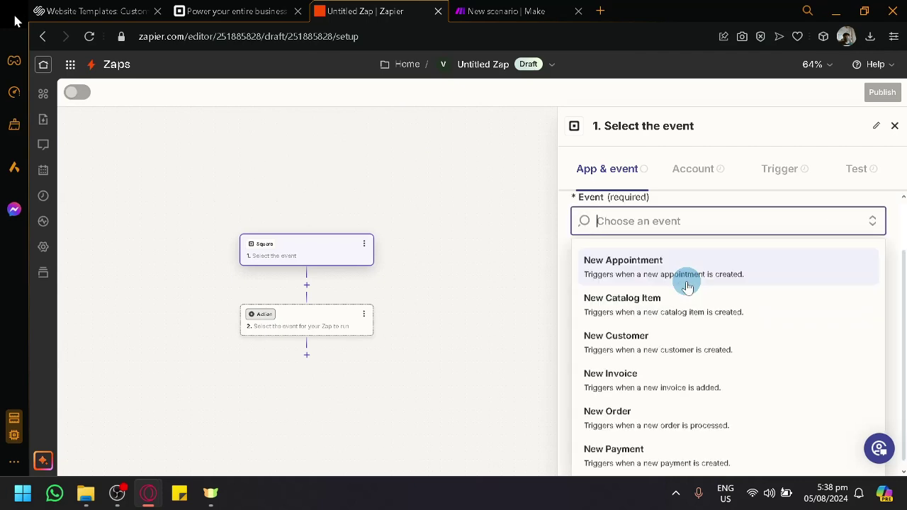
scroll(732, 348, up, 1)
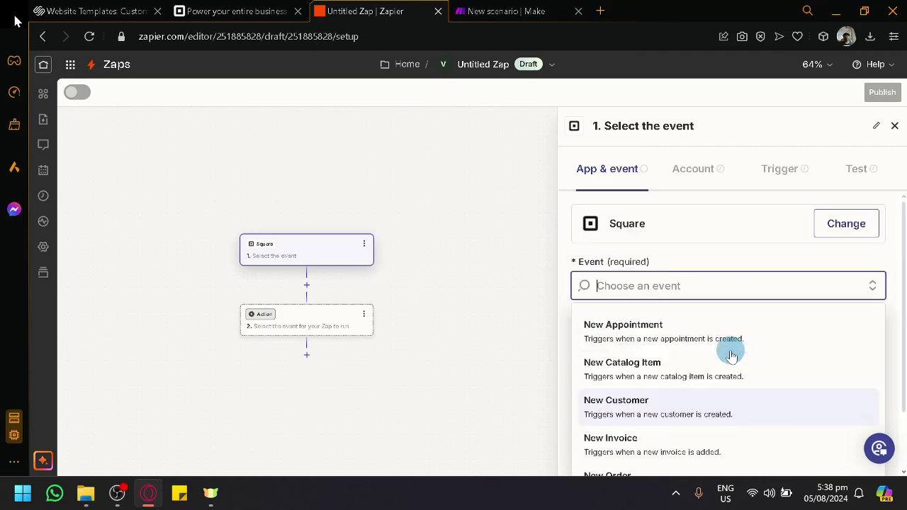
scroll(730, 356, down, 1)
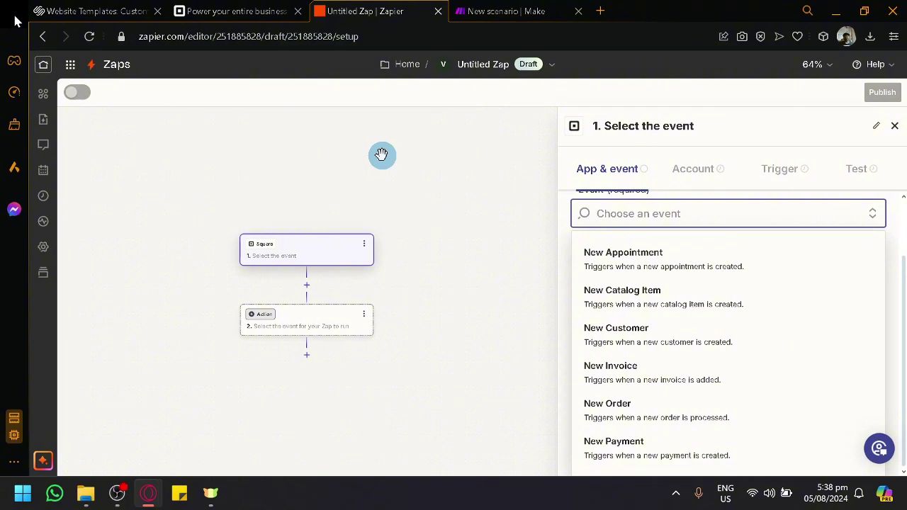
Step: Add Squarespace Watch Orders as the Make scenario's first module, found by searching 'square'
click(492, 6)
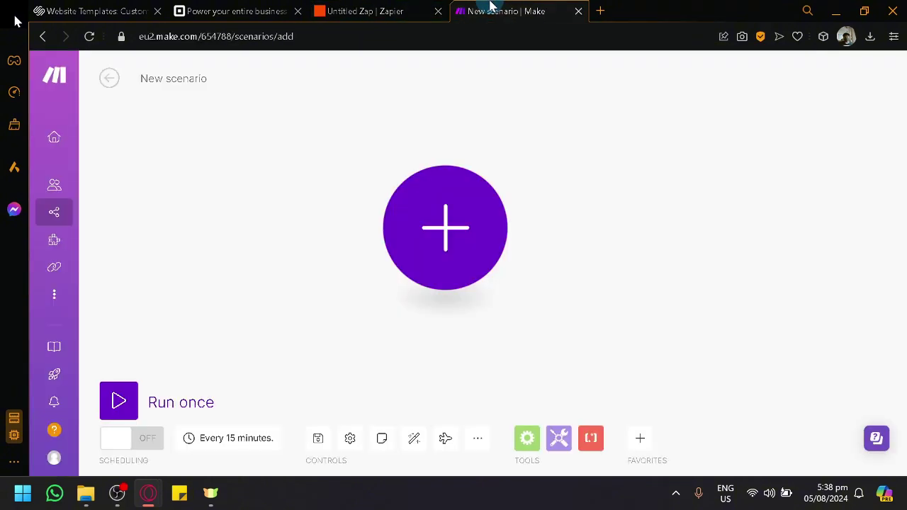
click(478, 232)
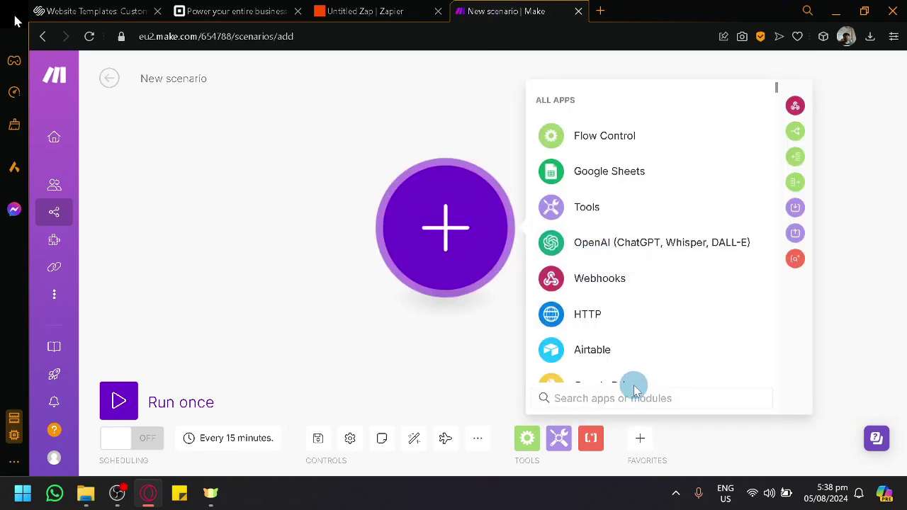
text(square)
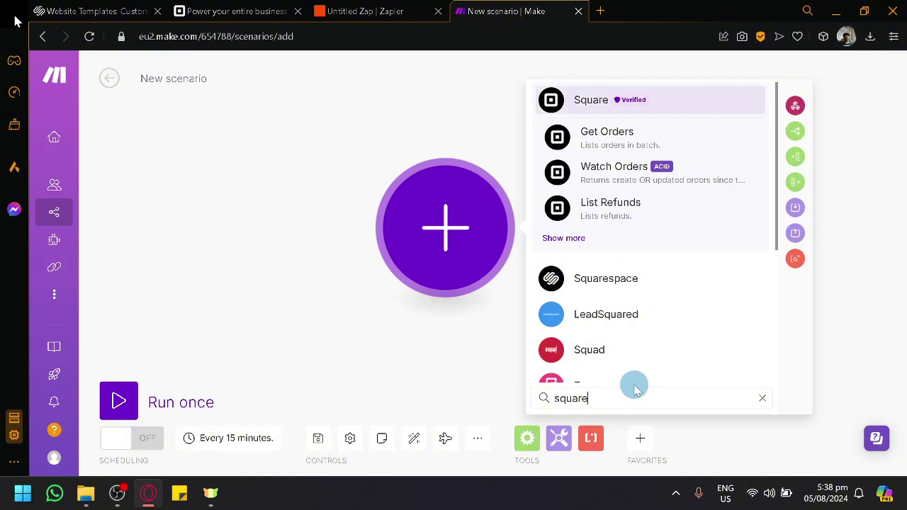
click(647, 278)
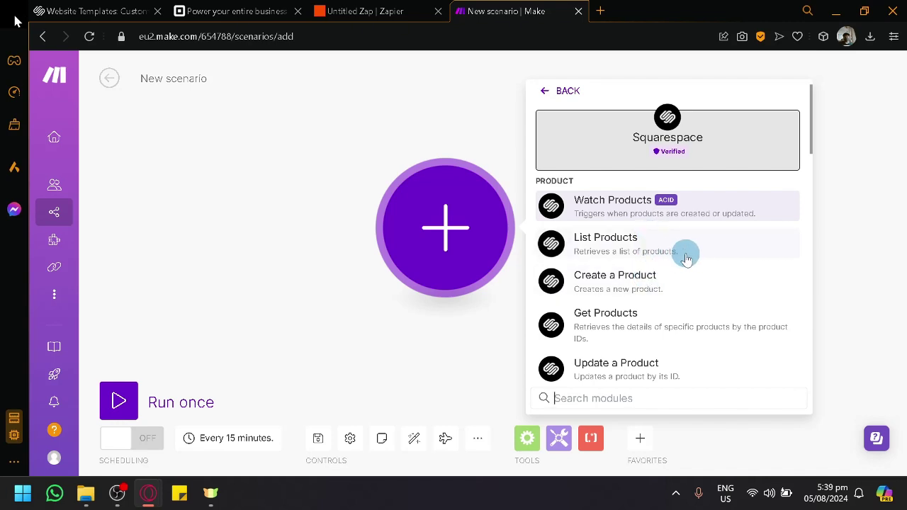
scroll(684, 251, down, 2)
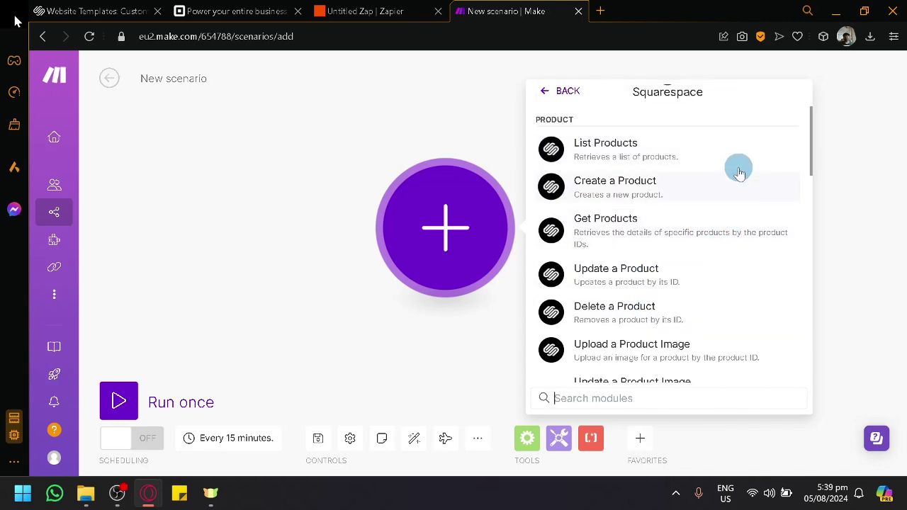
scroll(737, 199, down, 3)
scroll(733, 219, down, 6)
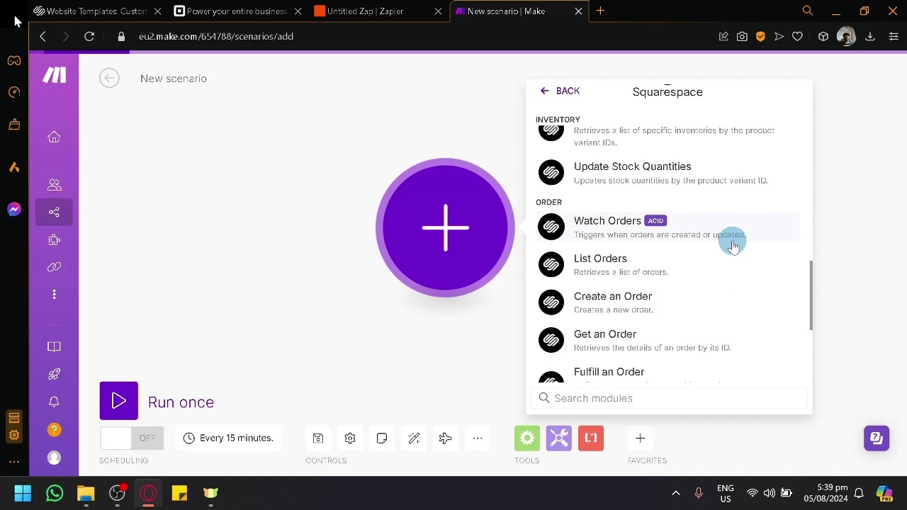
click(674, 221)
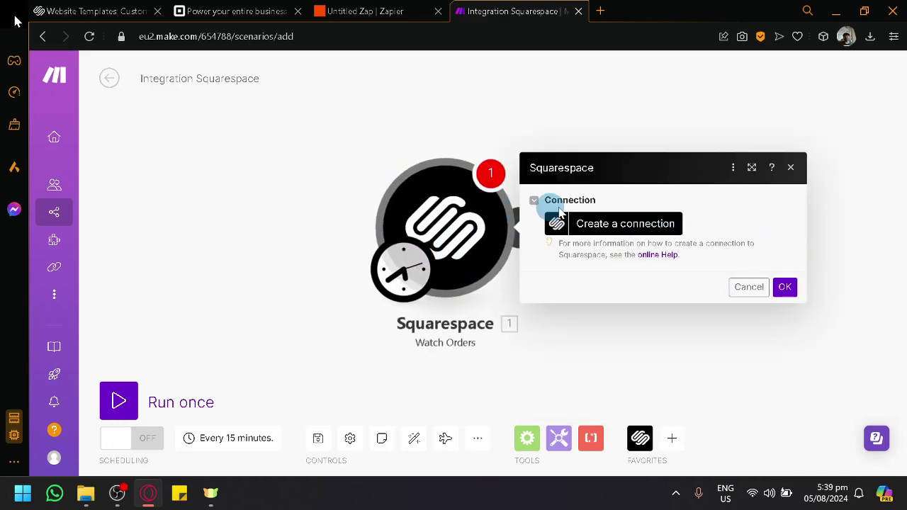
Step: Start and save a Squarespace connection, close the blank authorization window, then cancel the module dialog
click(660, 223)
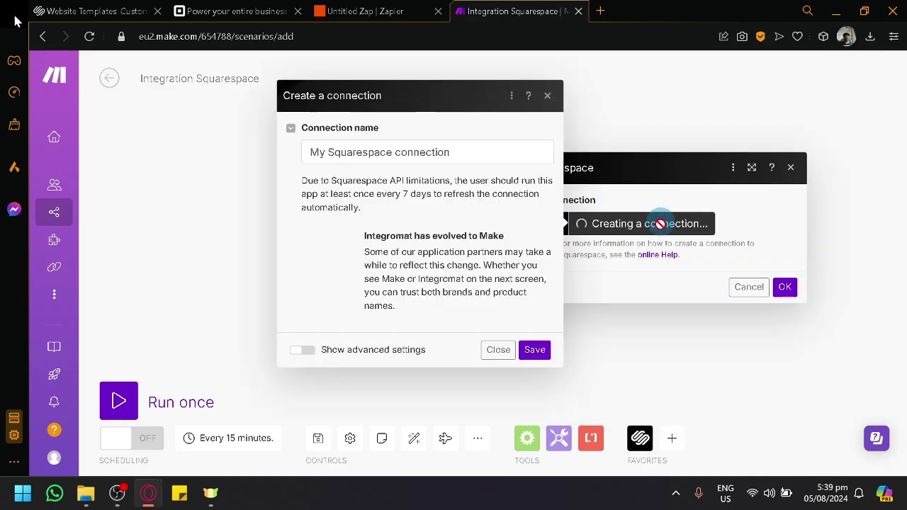
click(423, 145)
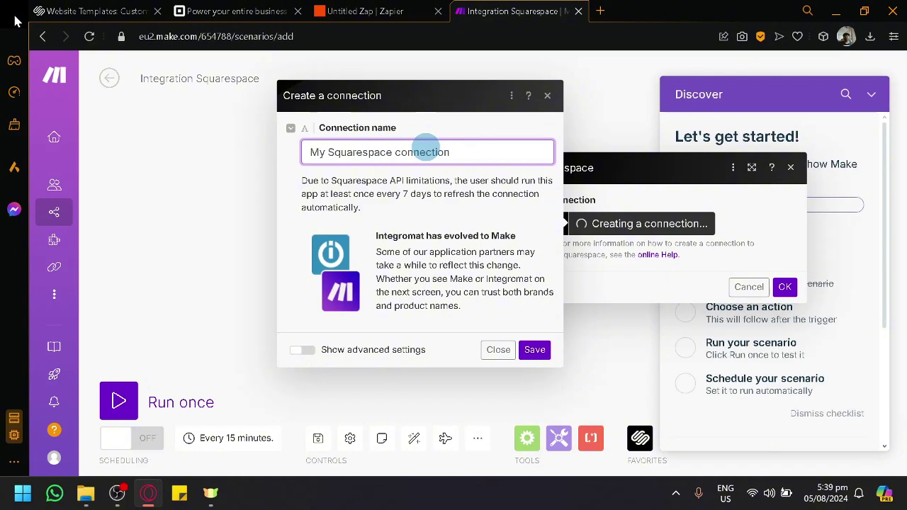
click(538, 348)
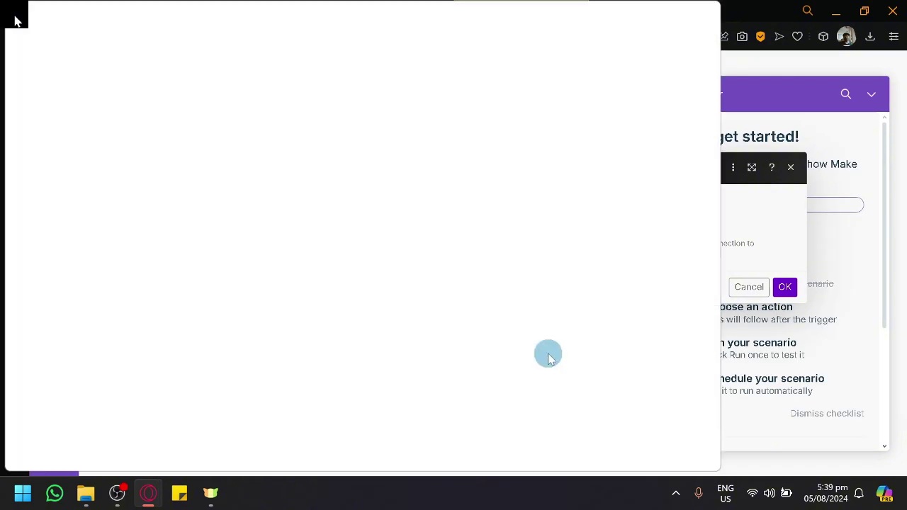
click(703, 15)
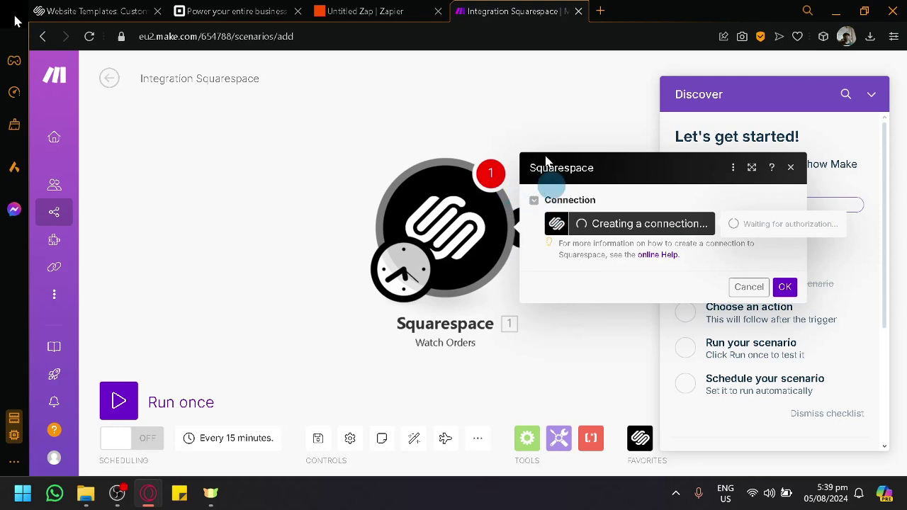
click(749, 286)
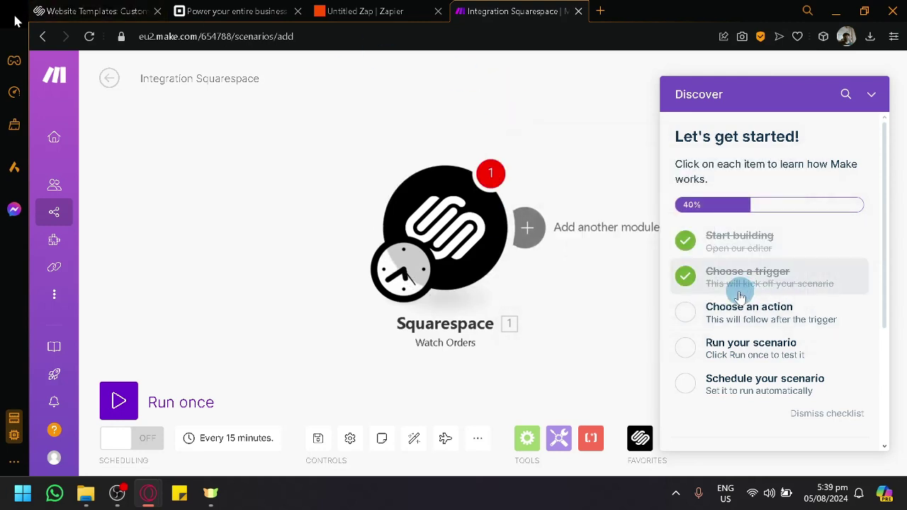
Step: Add Square's Create an Order module as the second module after Squarespace Watch Orders
click(529, 230)
click(653, 229)
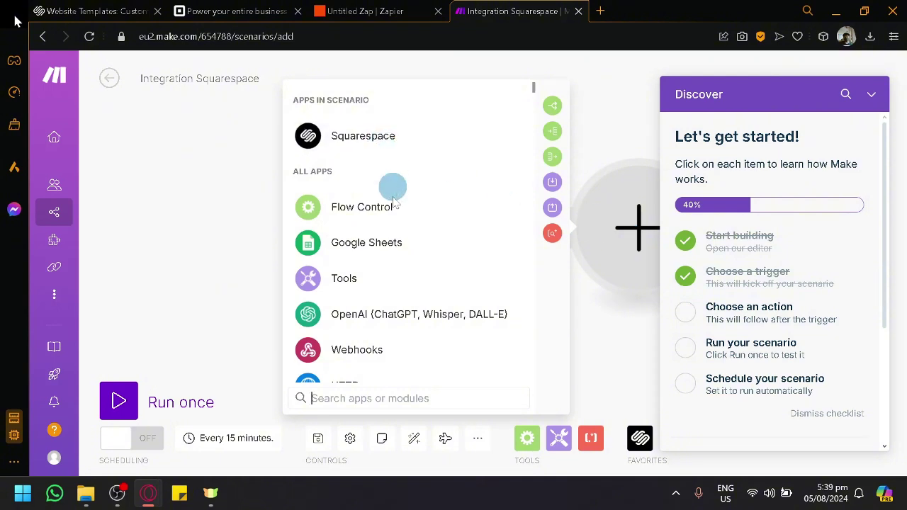
click(409, 392)
text(sq)
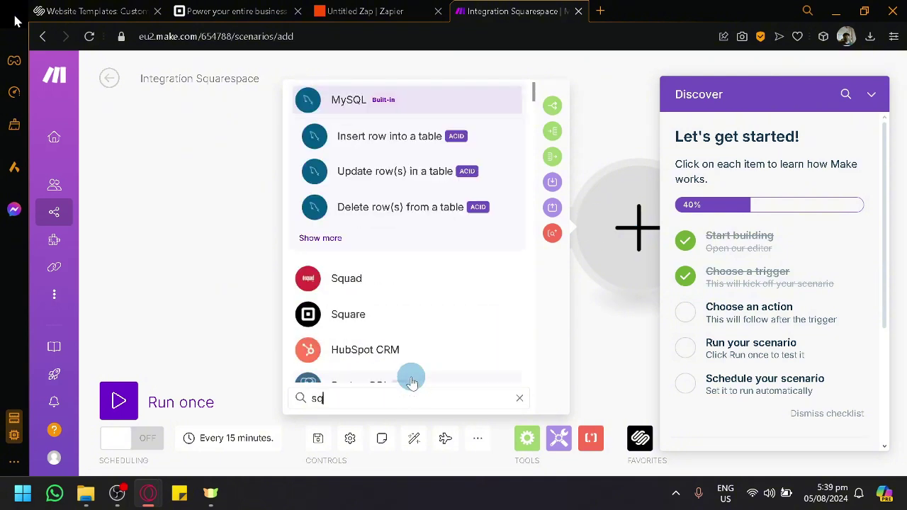
text(u)
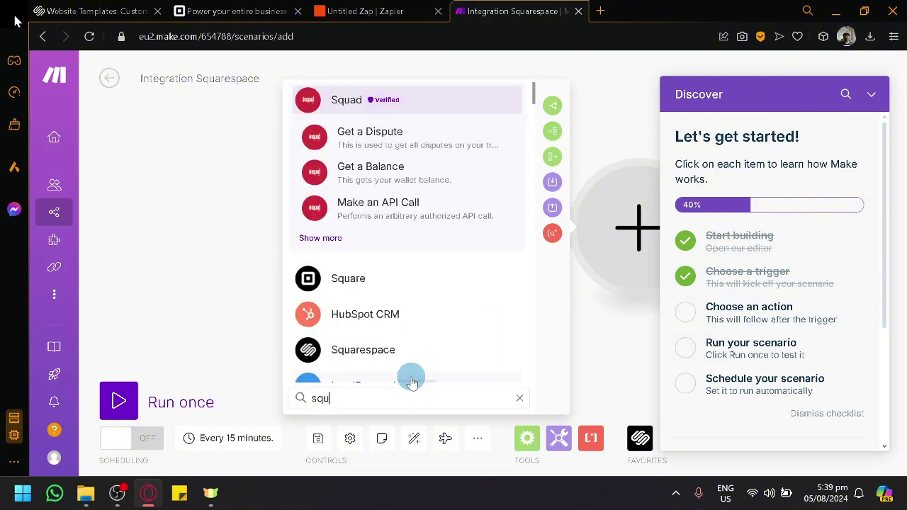
click(395, 286)
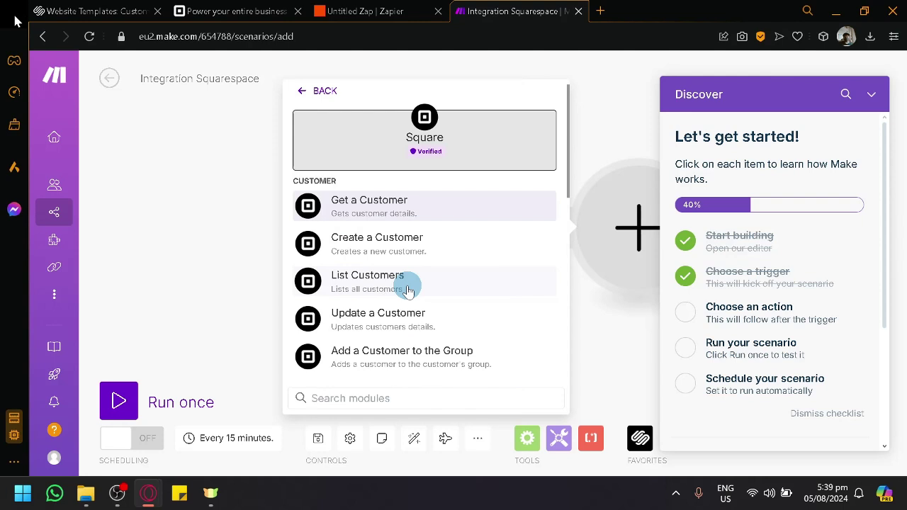
scroll(409, 290, down, 3)
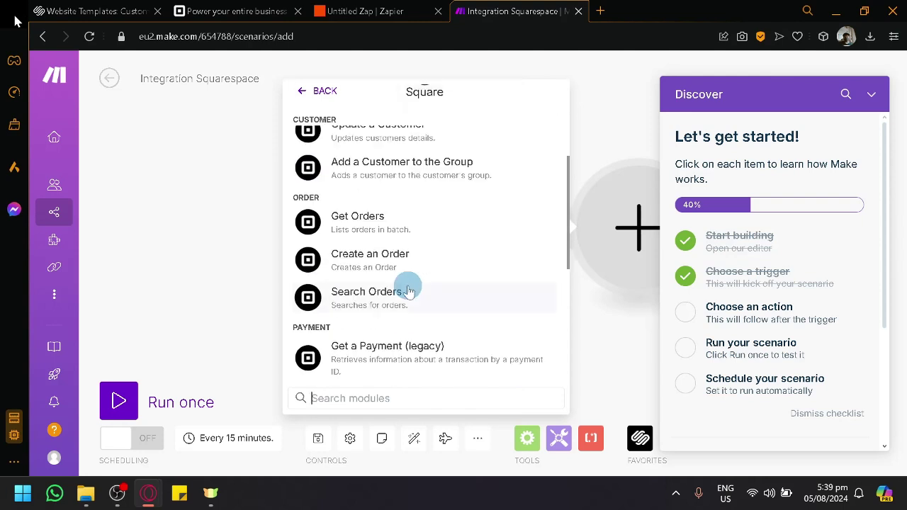
click(431, 264)
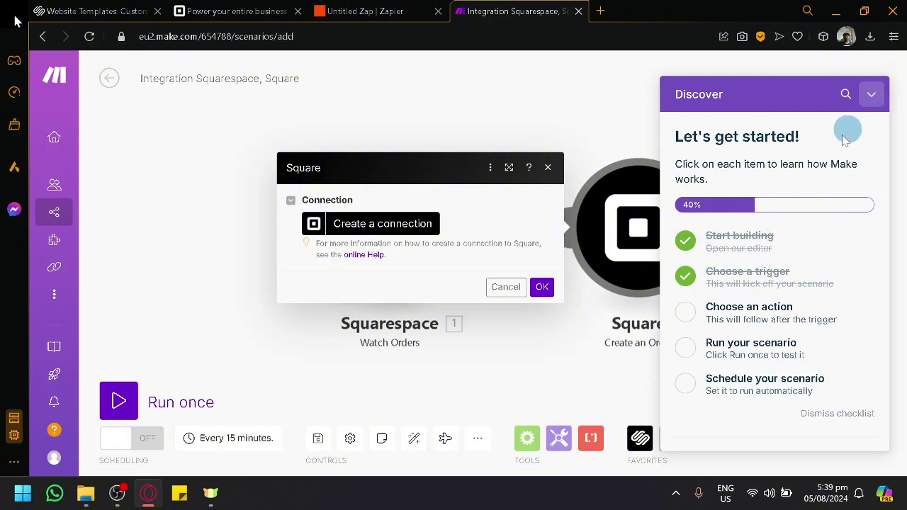
Step: Dismiss the getting-started checklist and close the Square module settings to view the scenario
click(543, 287)
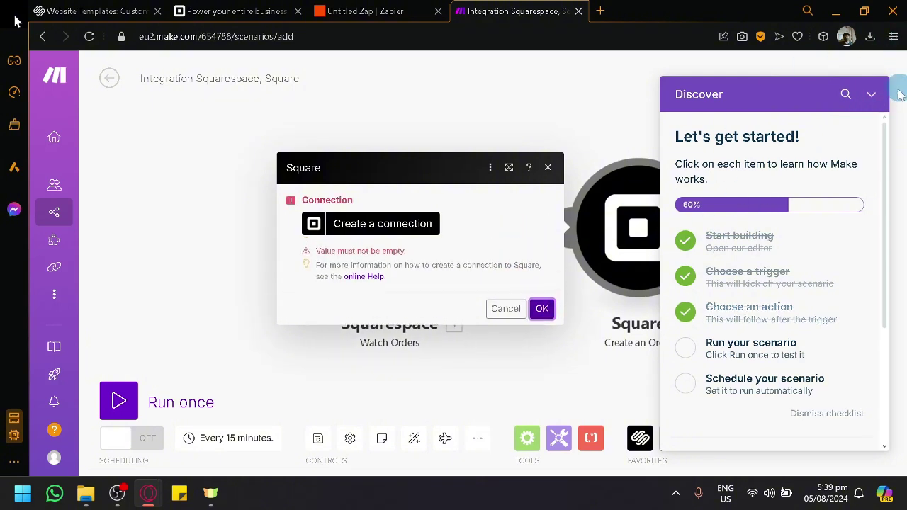
click(873, 95)
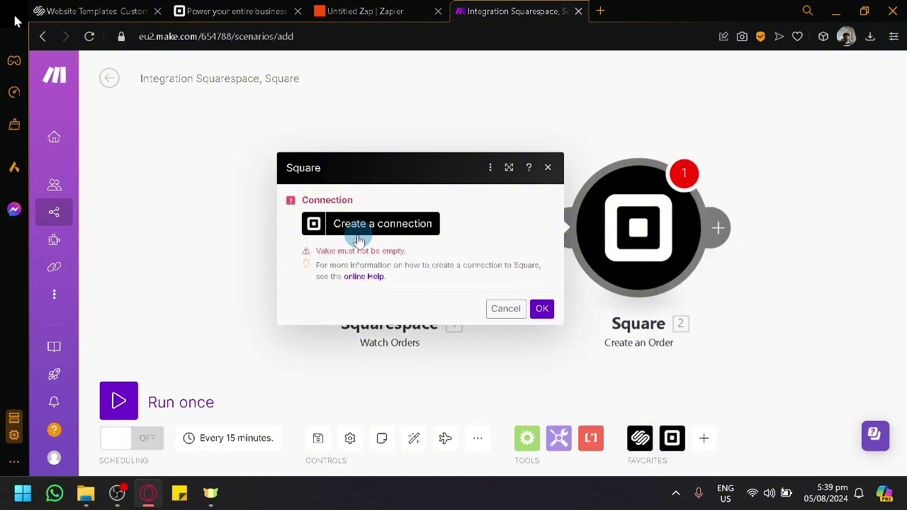
click(547, 170)
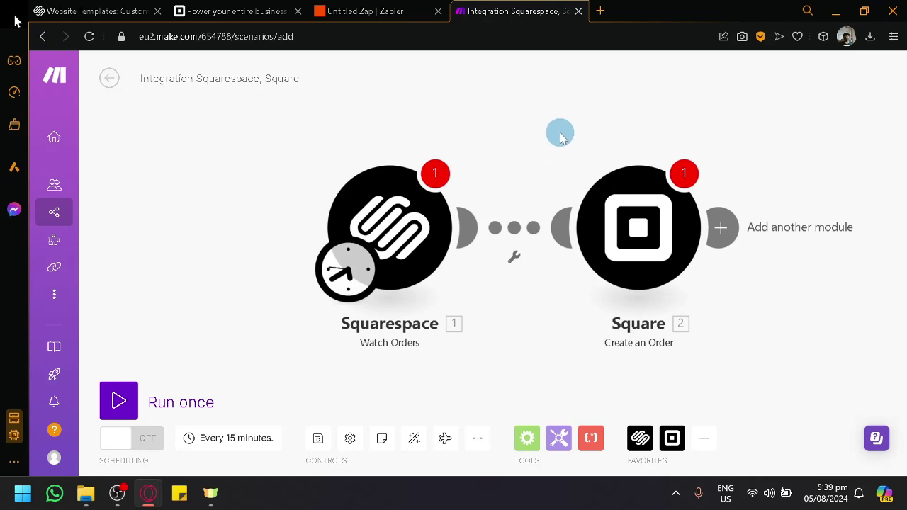
drag(560, 136, 516, 141)
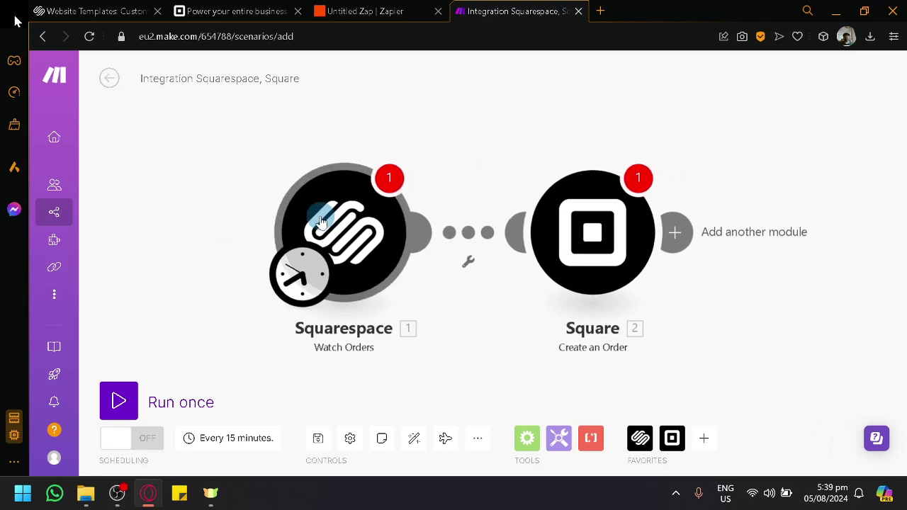
Step: Browse the Squarespace popular template designs, then return to the Squarespace, Square scenario
click(127, 11)
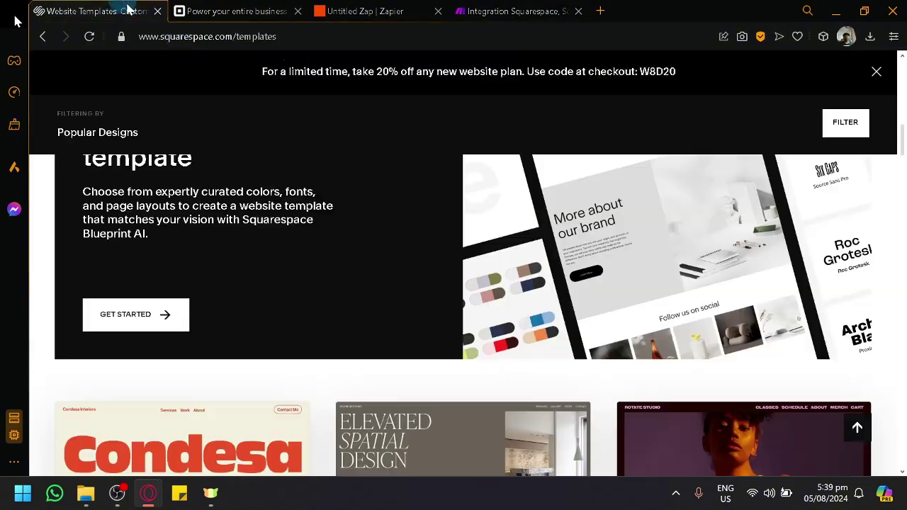
scroll(417, 235, down, 4)
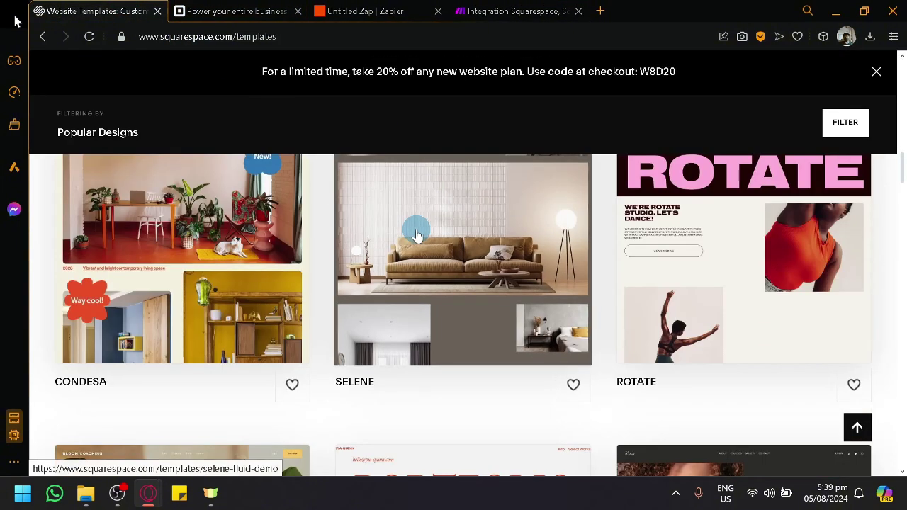
scroll(417, 235, down, 4)
click(555, 9)
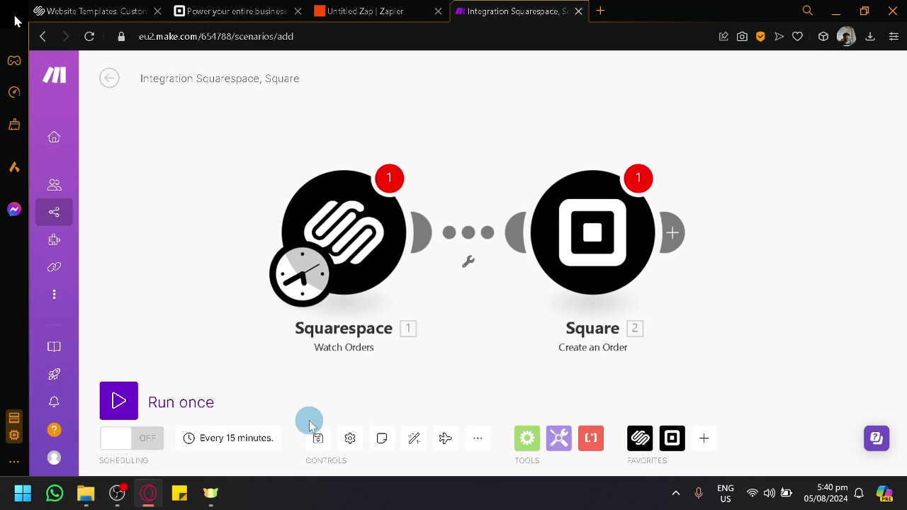
Step: Go to the Scenarios list and discard the unsaved scenario changes
mouse_move(67, 178)
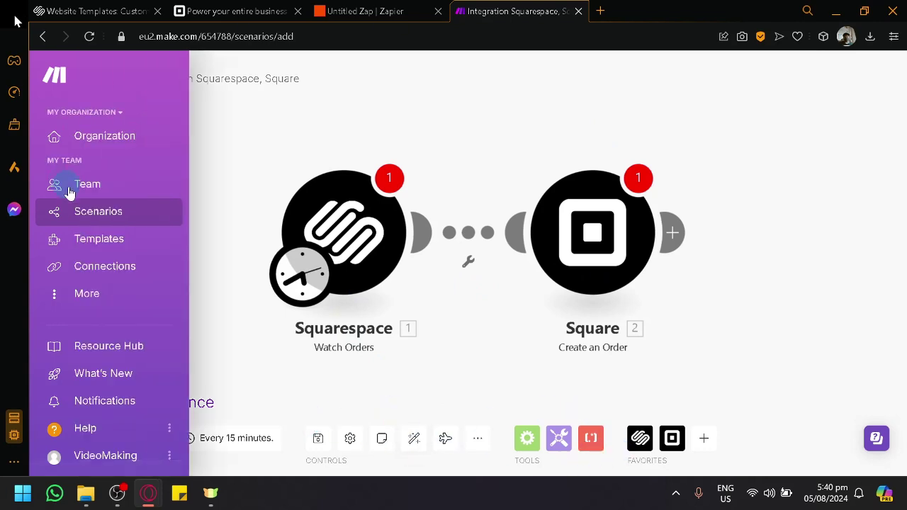
click(112, 217)
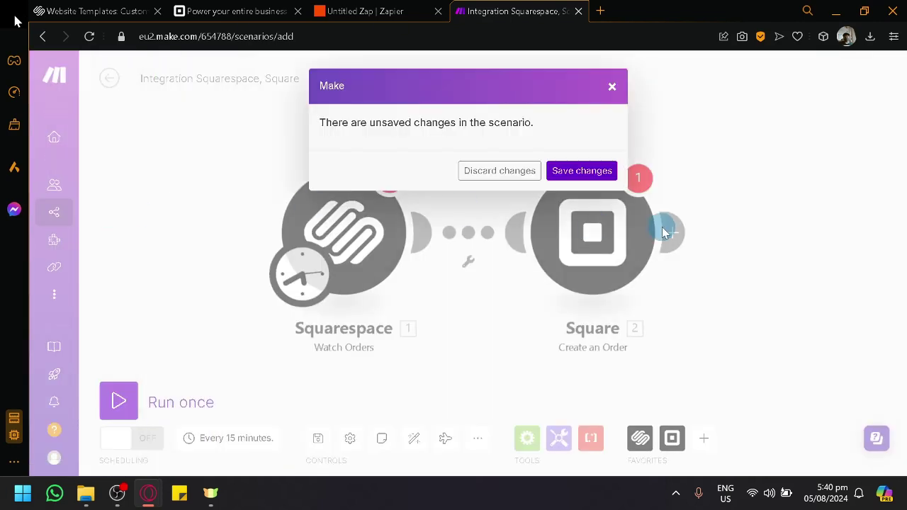
click(522, 175)
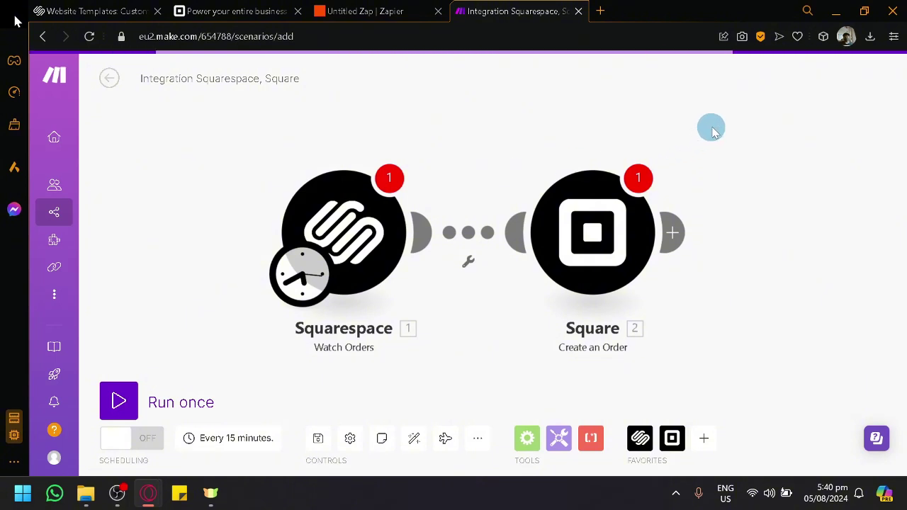
Step: Create a new scenario whose first module is Square's Get a Payment, found via 'squ'
click(818, 78)
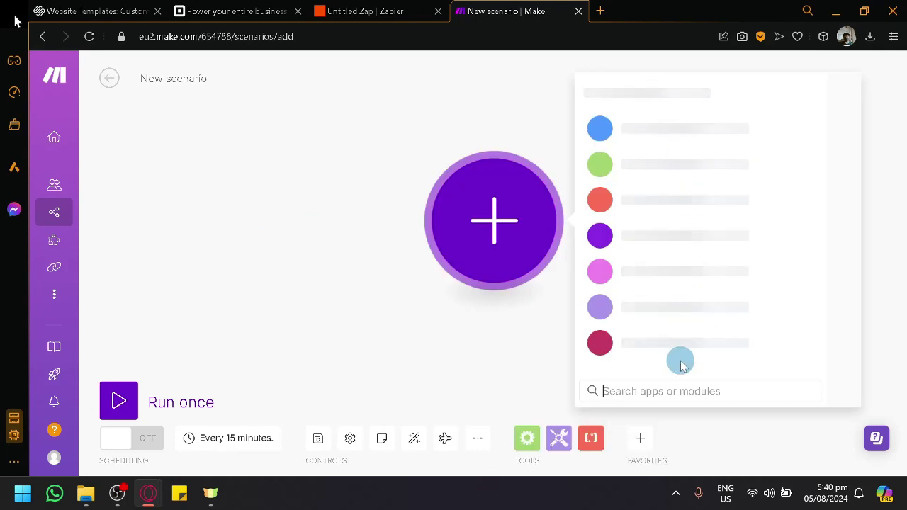
text(squ)
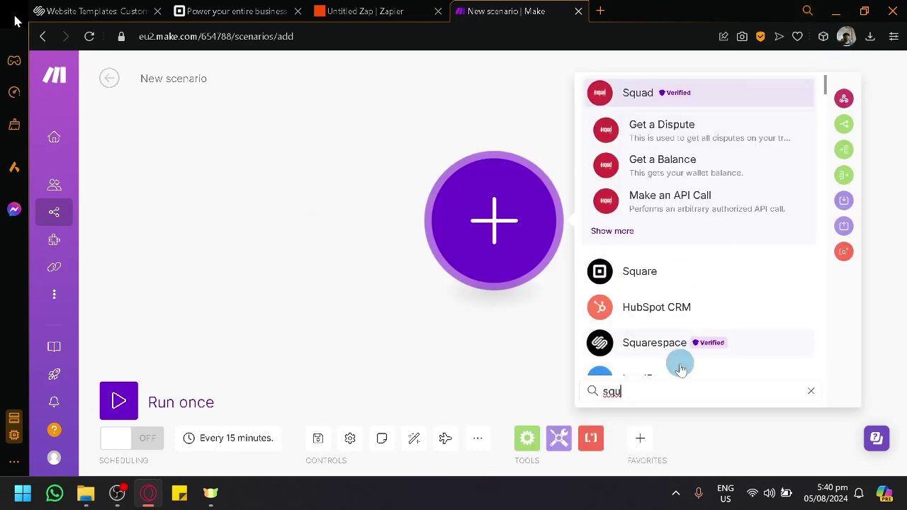
click(704, 270)
scroll(711, 264, down, 4)
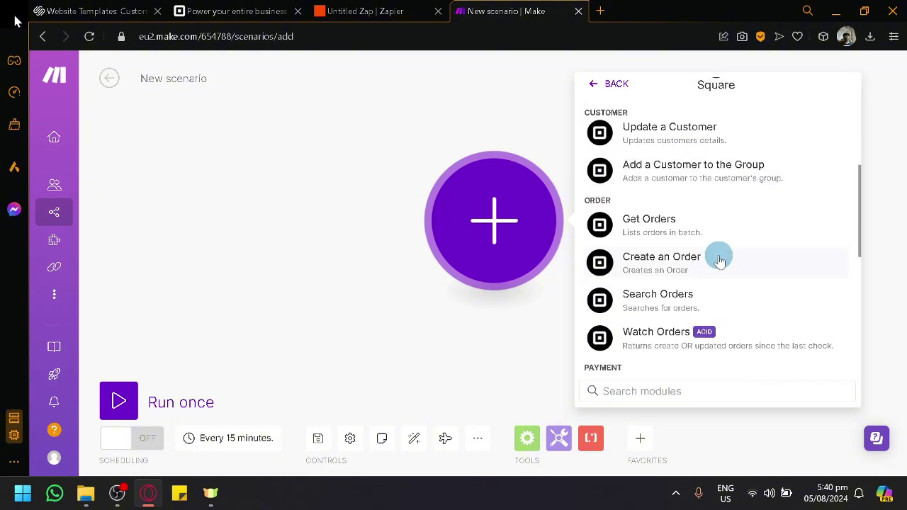
scroll(719, 261, down, 3)
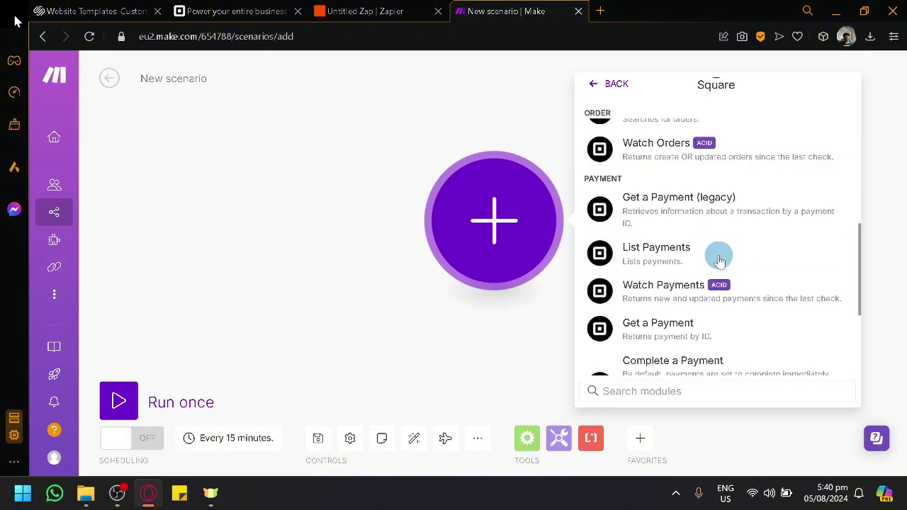
scroll(719, 261, down, 1)
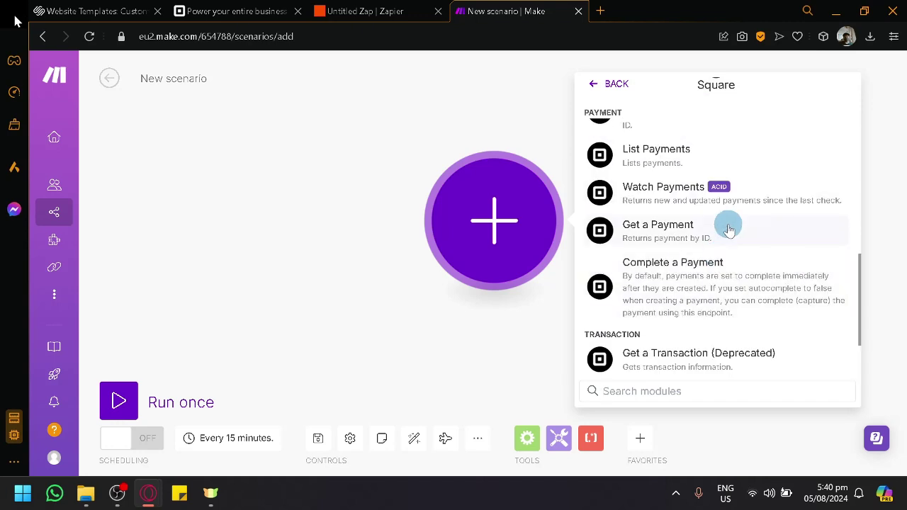
click(728, 228)
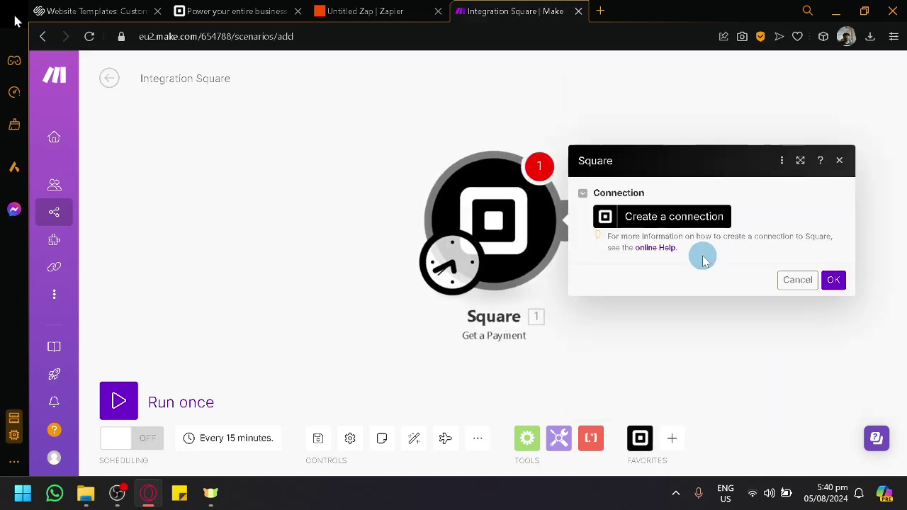
Step: Close the Square connection settings and start adding another module after Get a Payment
click(841, 162)
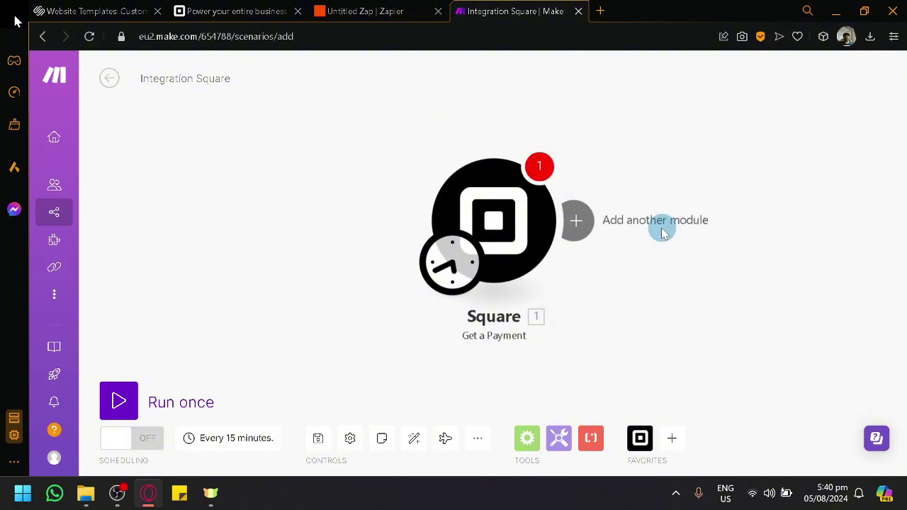
click(592, 224)
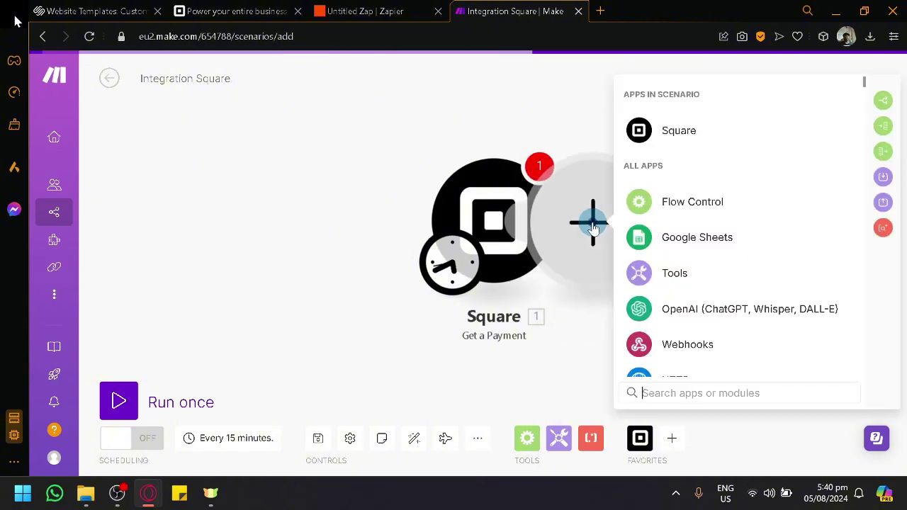
scroll(705, 270, down, 1)
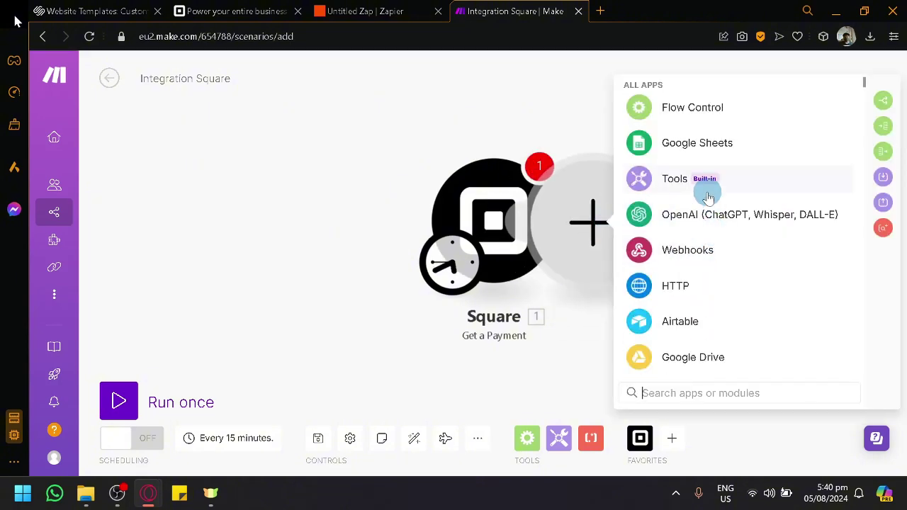
scroll(741, 198, down, 1)
scroll(743, 216, down, 1)
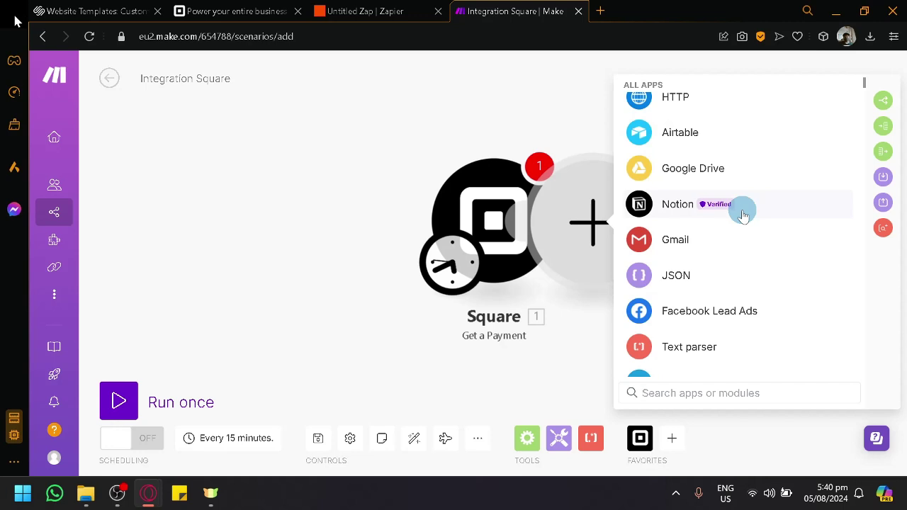
scroll(743, 216, up, 3)
Step: Search 'square' and add Squarespace's Get Inventories module after Get a Payment
text(a)
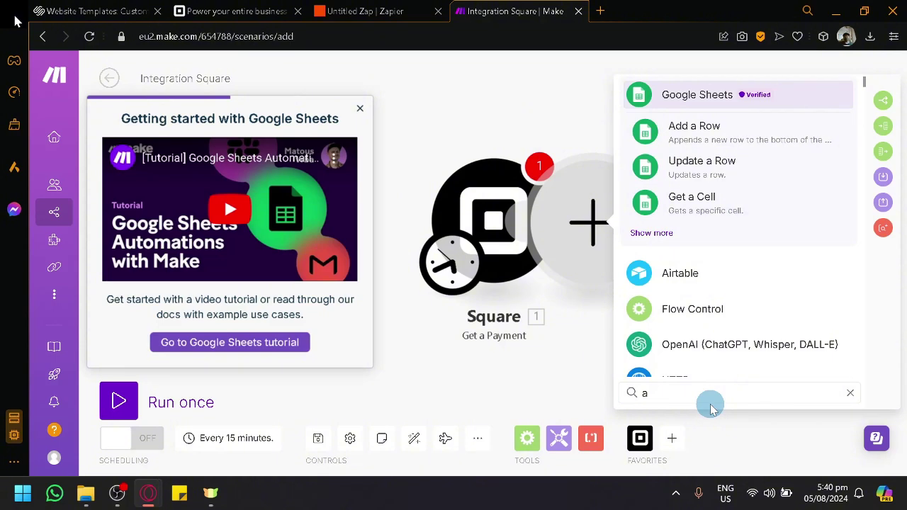
key(BackSpace)
text(s)
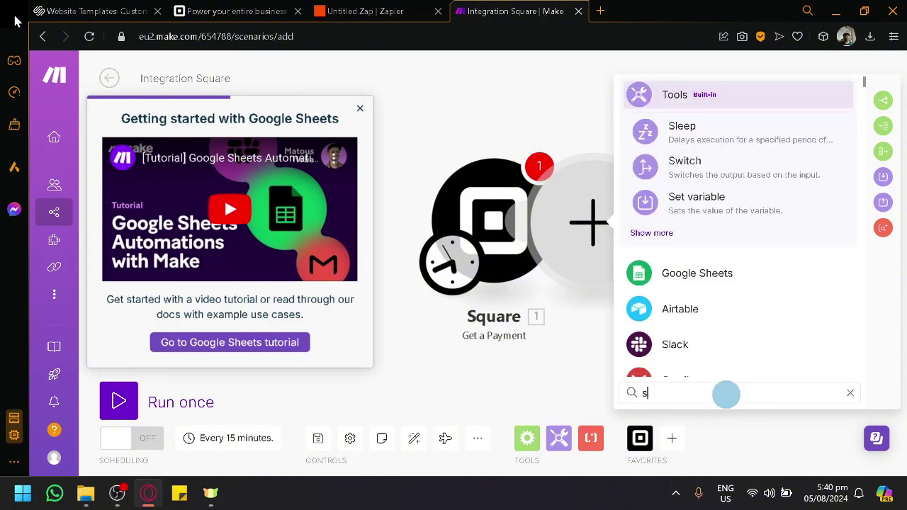
text(quare)
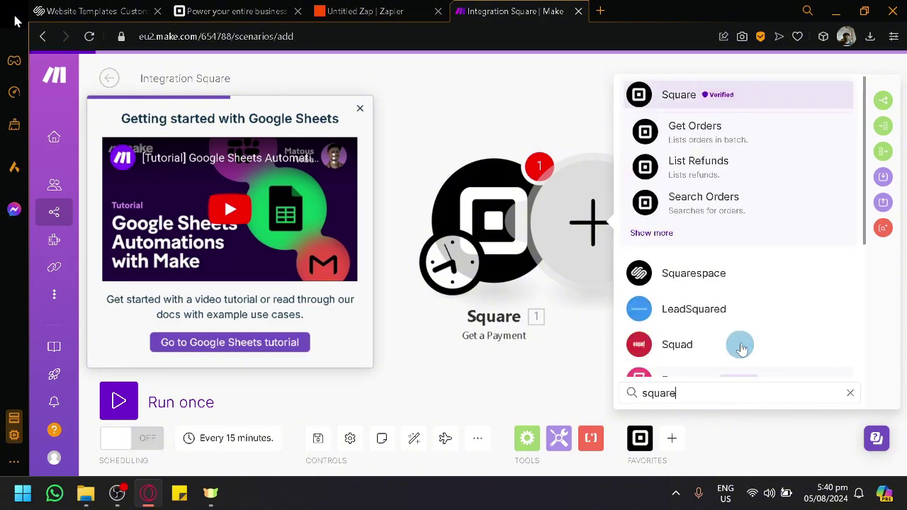
click(742, 274)
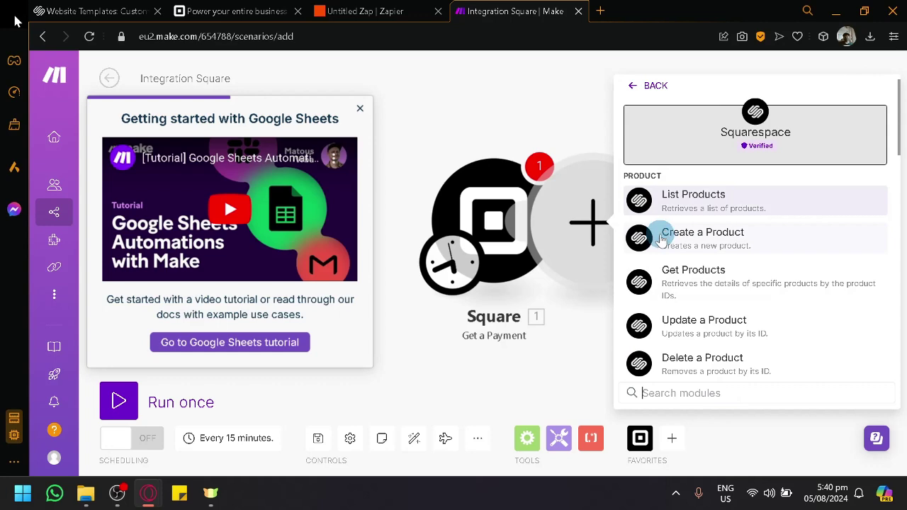
scroll(705, 278, down, 3)
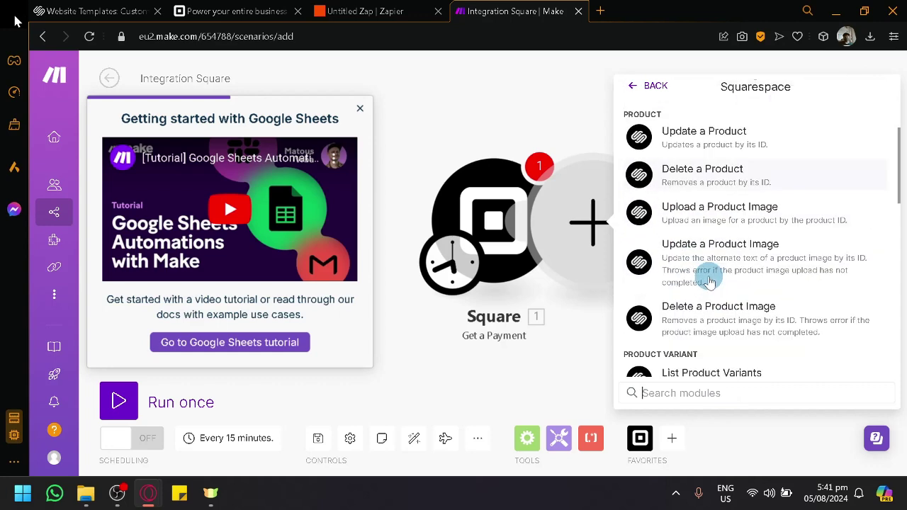
scroll(709, 281, down, 3)
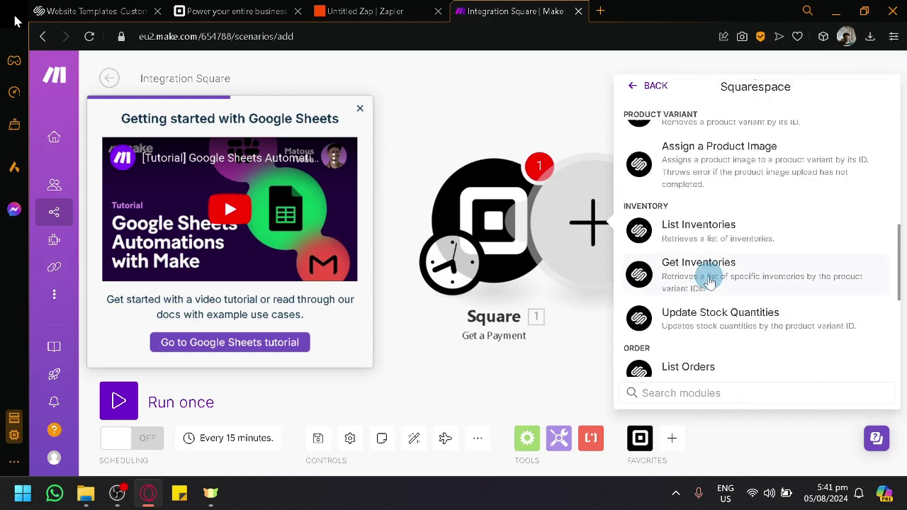
click(710, 282)
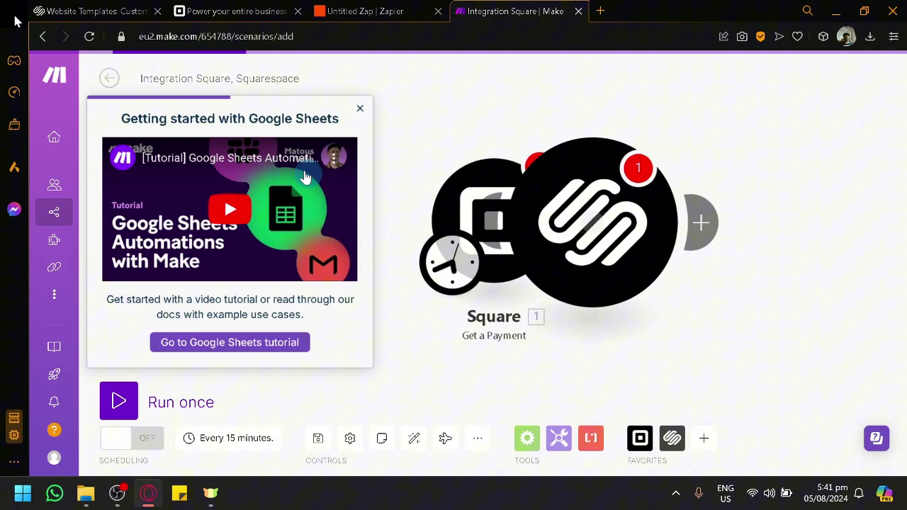
Step: Dismiss the Google Sheets popup, start a third module, then view the Squarespace templates page
click(360, 109)
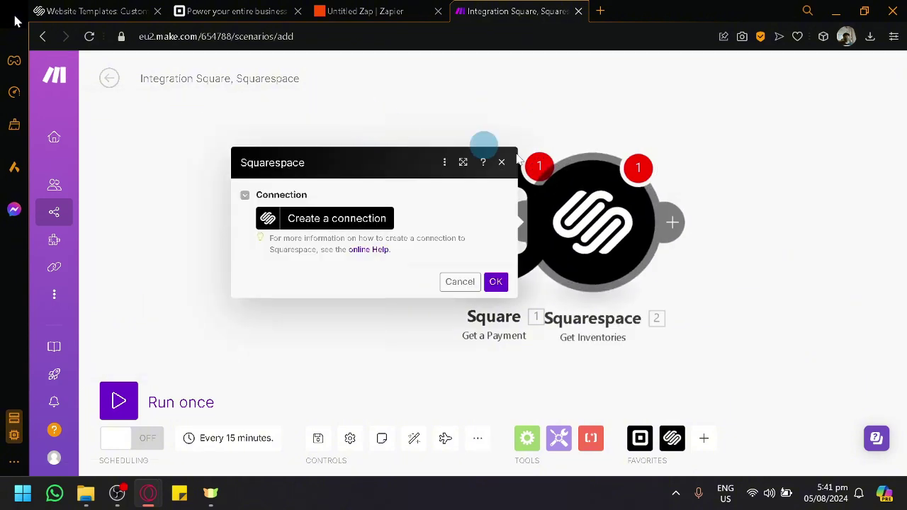
click(673, 221)
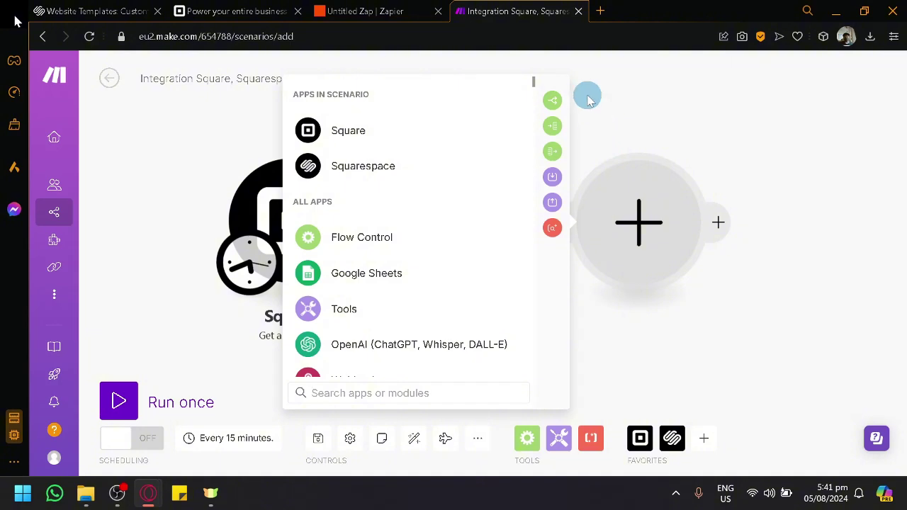
click(106, 9)
scroll(267, 208, up, 5)
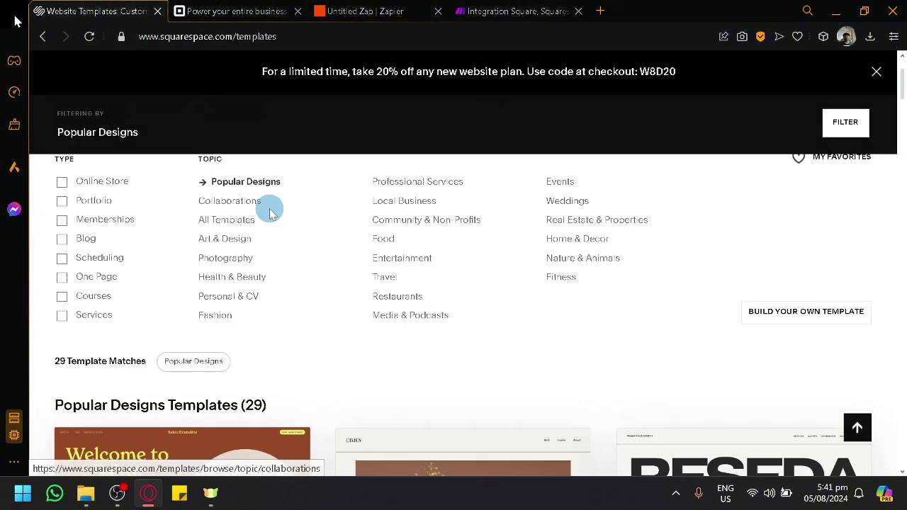